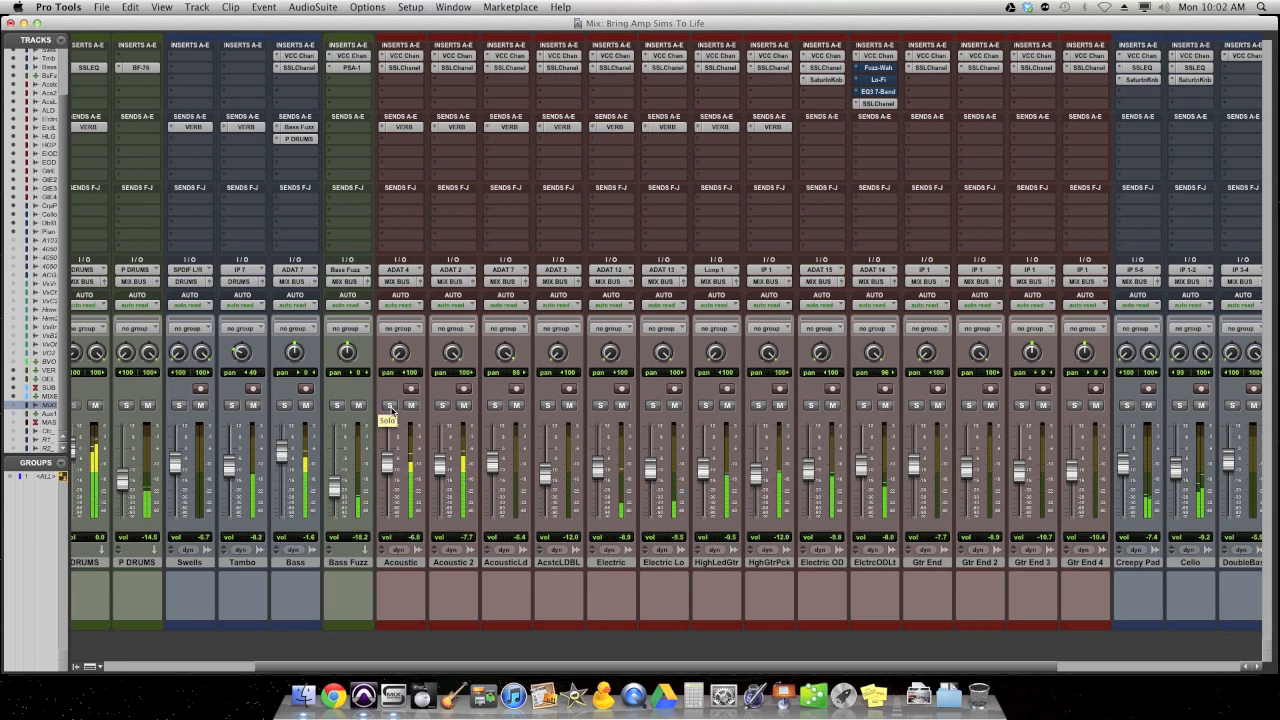
- Solo the Acoustic, Acoustic 2, Electric, Electric Lo, HighLedGtr, HghGtrPck, Electric OD and ElctrcODLt tracks
left_click(390, 405)
left_click(442, 405)
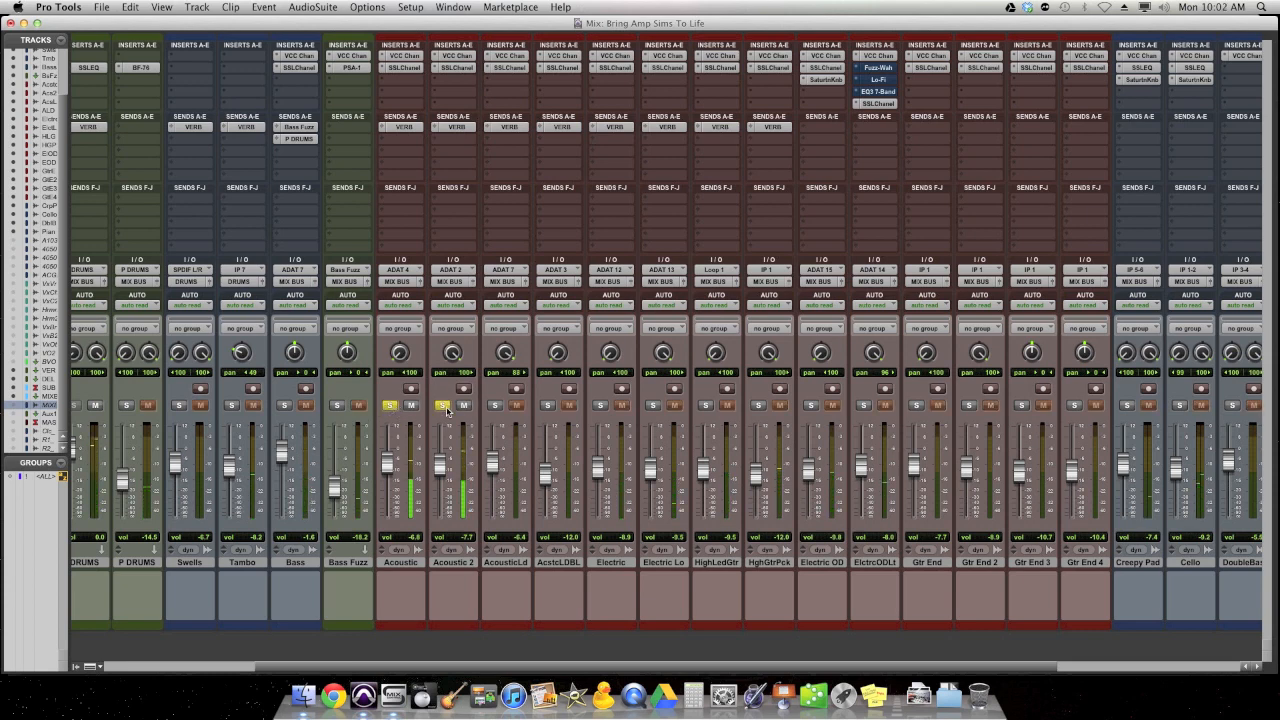
left_click(599, 405)
left_click(653, 405)
left_click(705, 405)
left_click(758, 405)
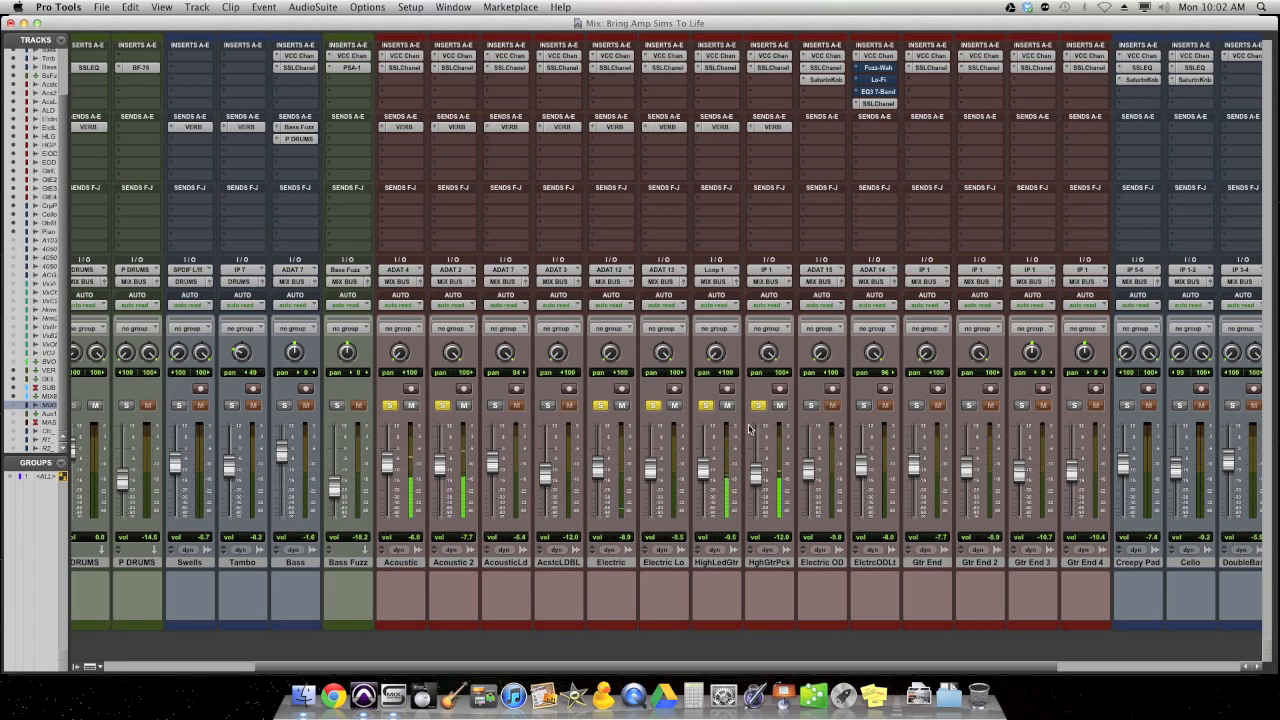
left_click(810, 405)
left_click(862, 405)
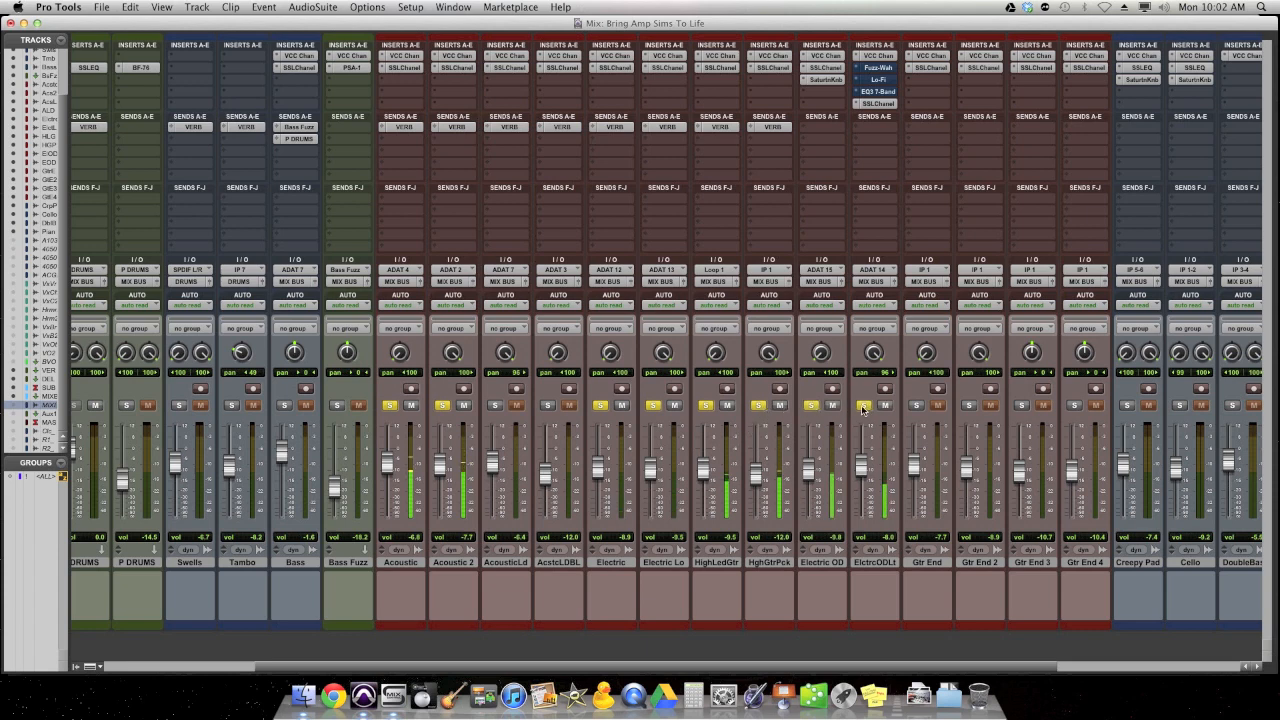
- Unsolo HghGtrPck, HighLedGtr, Electric Lo, Electric, Acoustic 2 and Acoustic, keeping only Electric OD and ElctrcODLt soloed
left_click(758, 405)
left_click(706, 405)
left_click(652, 405)
left_click(600, 405)
left_click(442, 405)
left_click(389, 405)
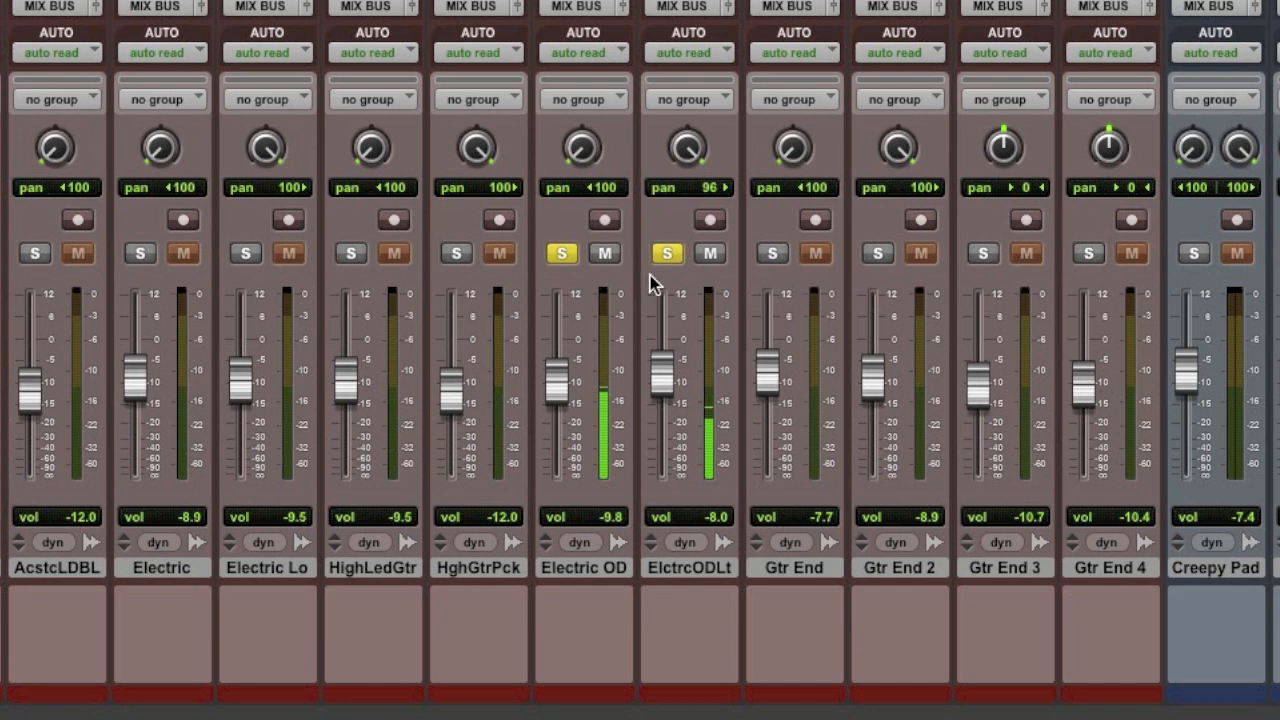
- Audition Electric OD alone with its pan centred, and restore the pan to 100 left
key("space")
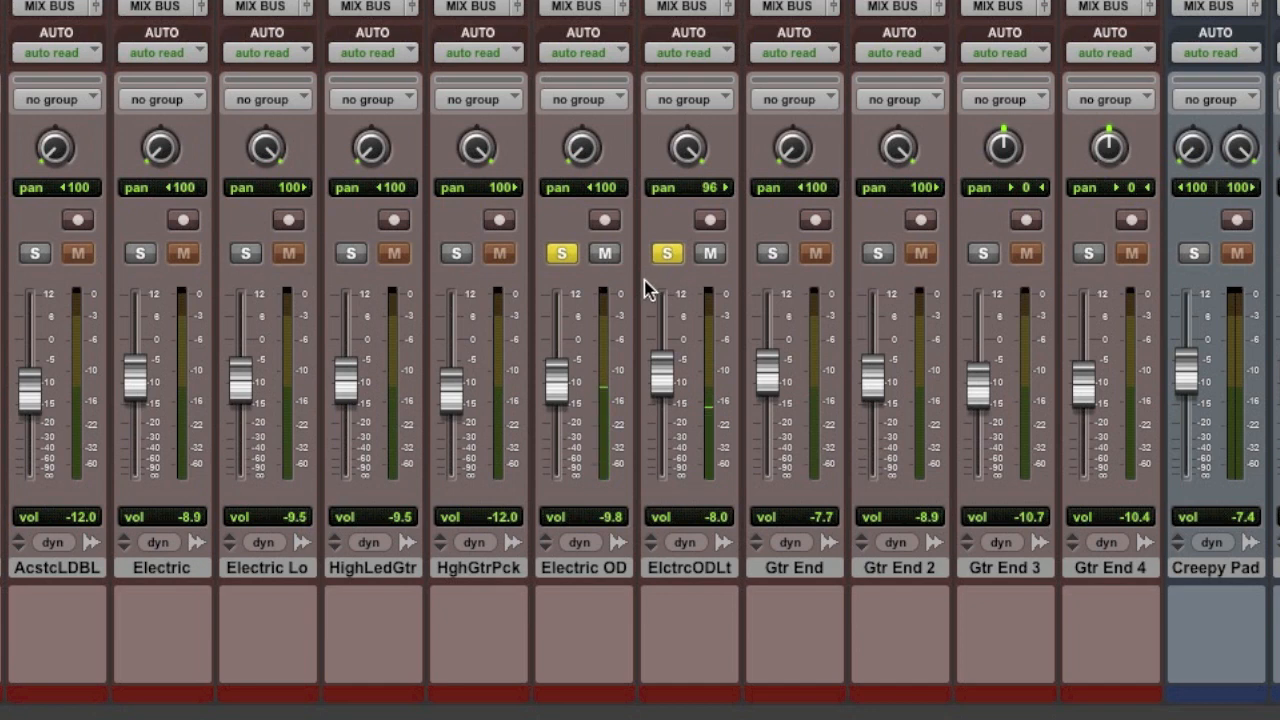
left_click(666, 255)
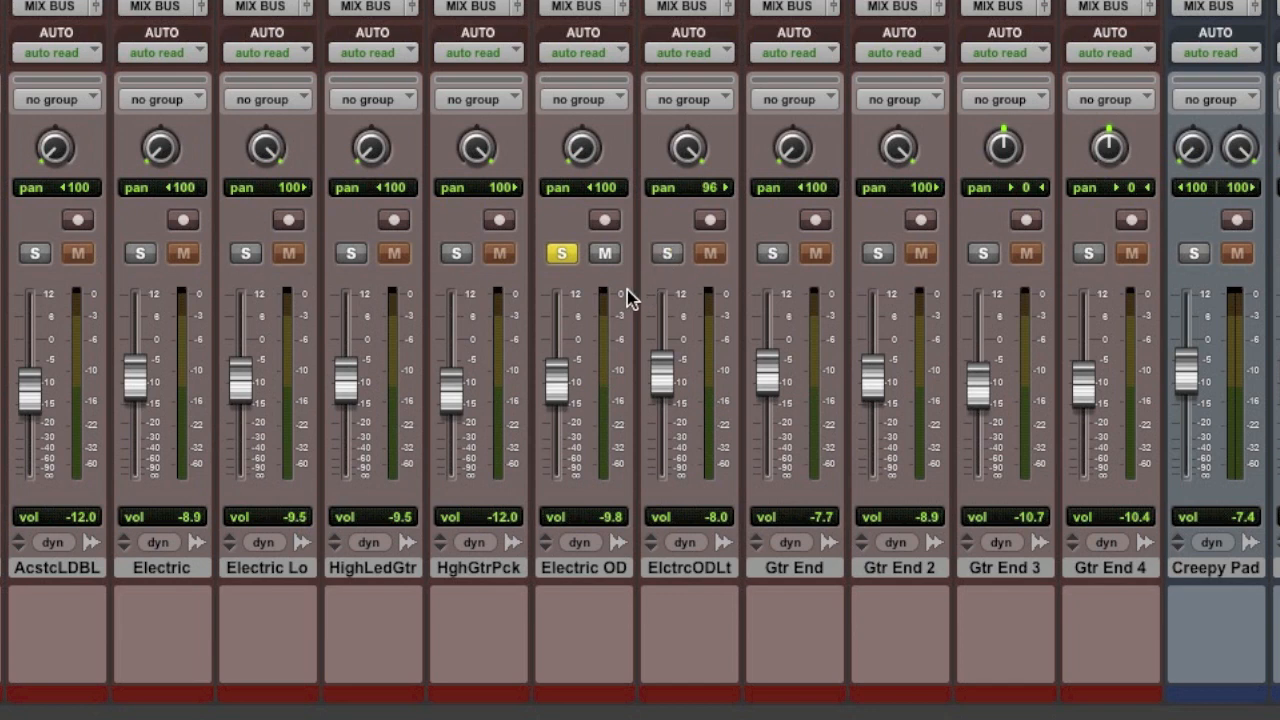
key("space")
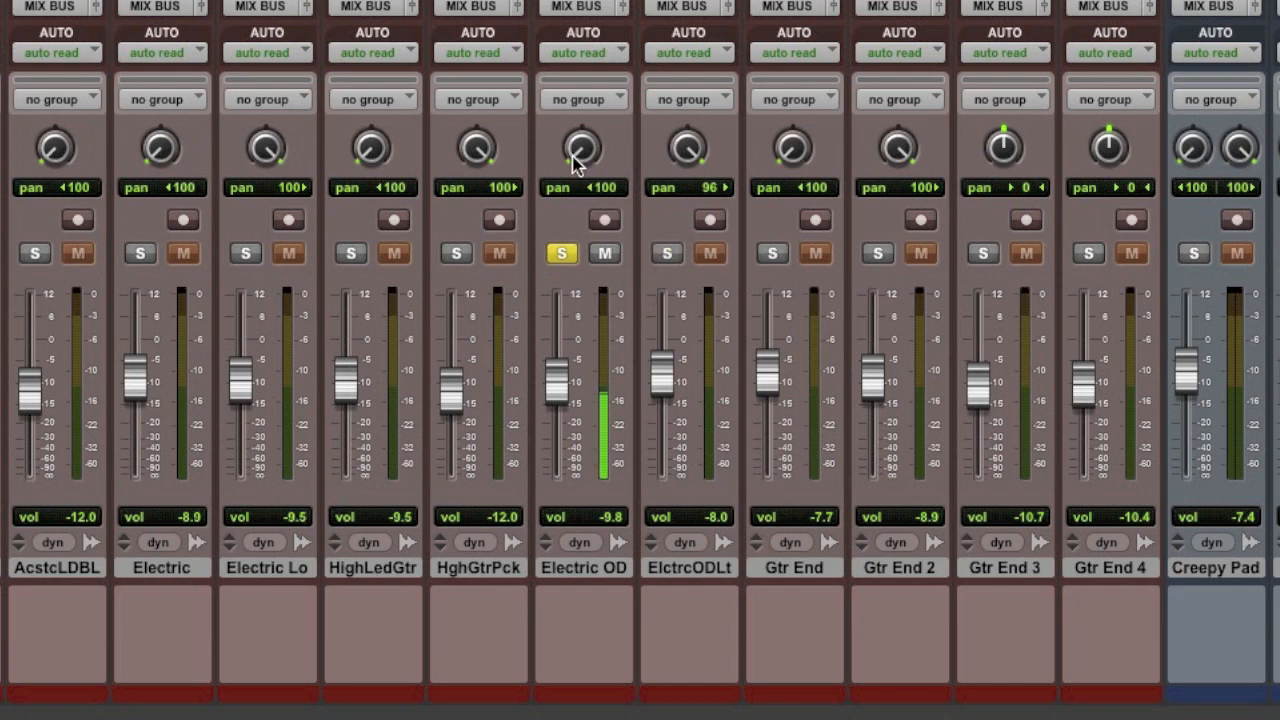
left_click(573, 158, "alt")
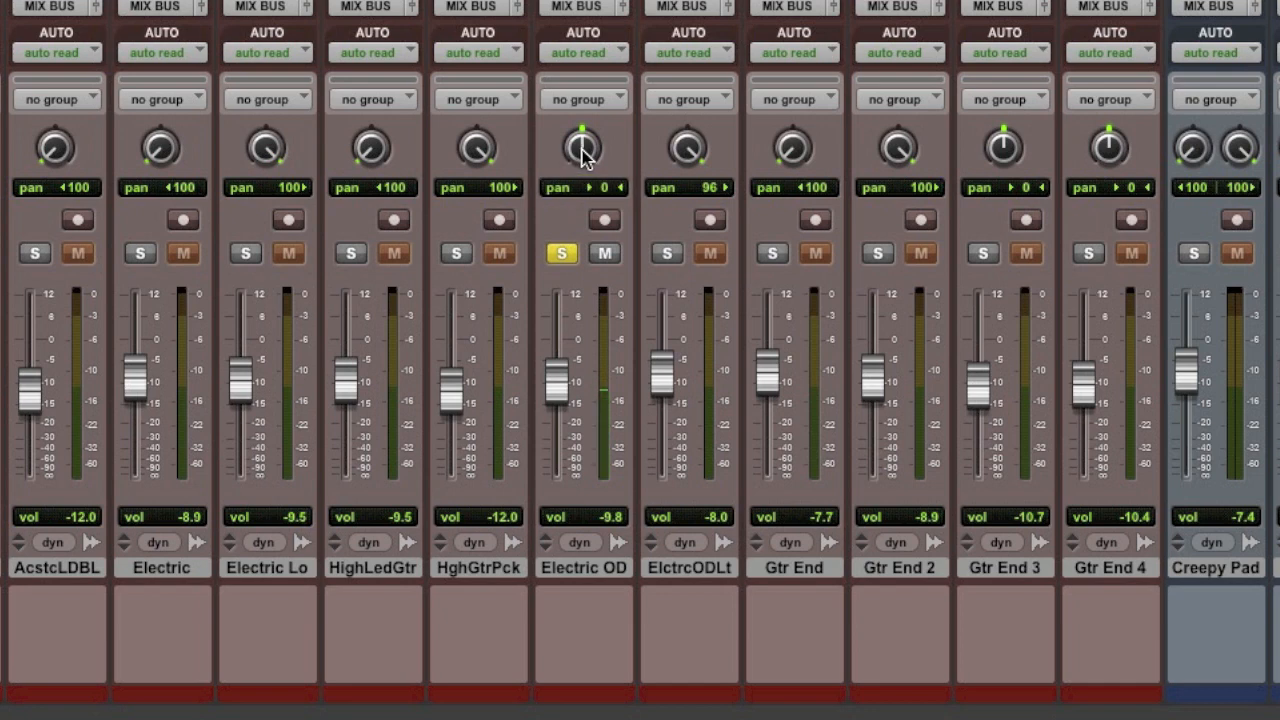
left_click_drag(580, 137, 577, 300)
- Solo ElctrcODLt in place of Electric OD and centre its pan
left_click(667, 253)
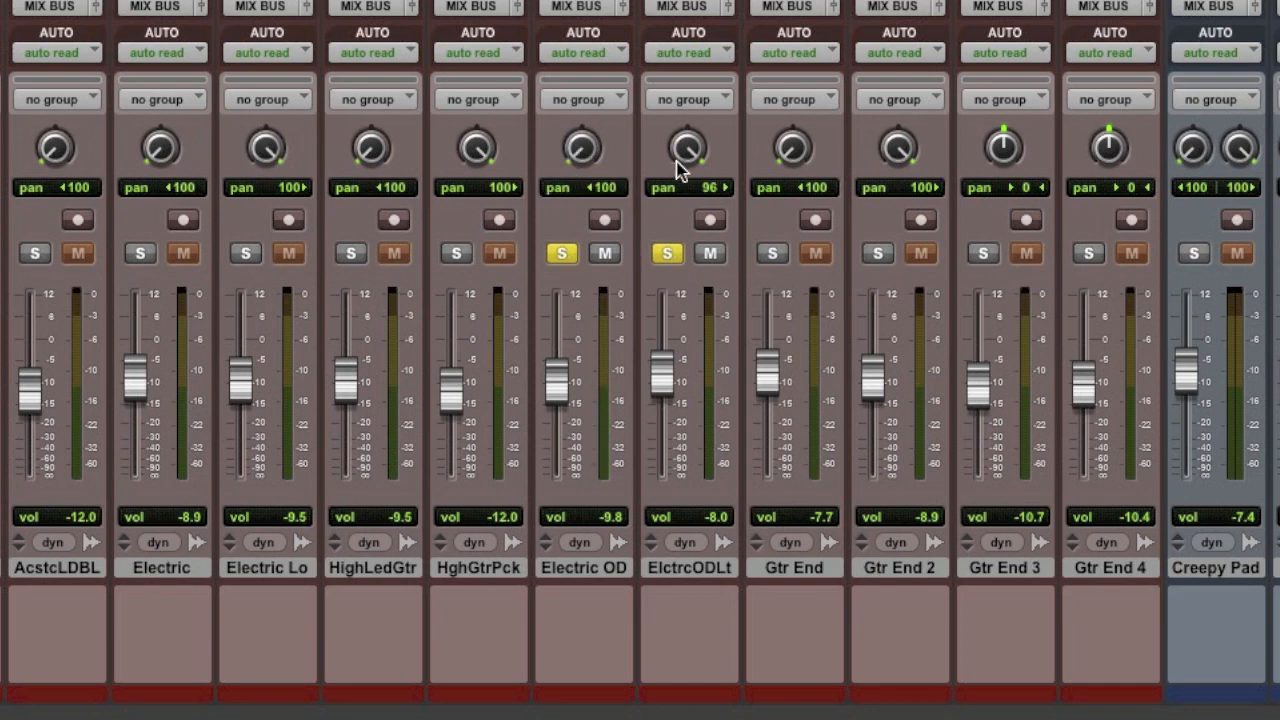
left_click(686, 145, "alt")
left_click(563, 253)
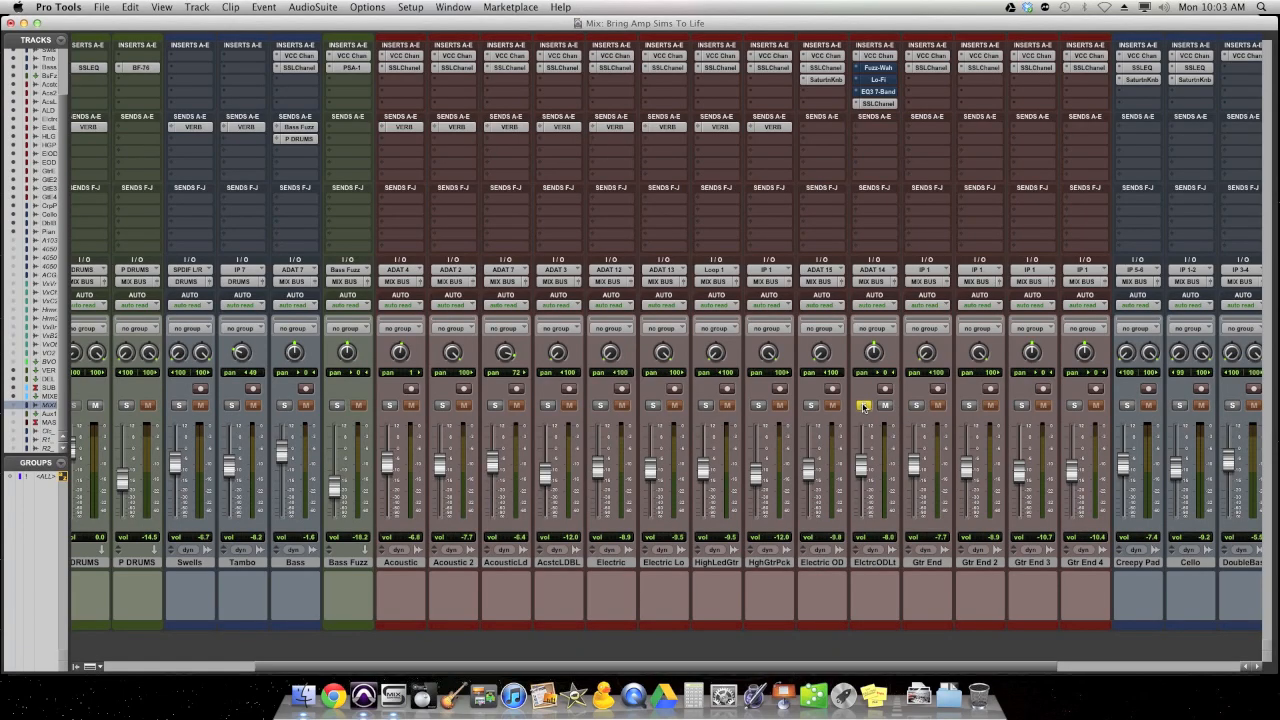
- Toggle the bypass of the Fuzz-Wah insert on ElctrcODLt to compare the sound, and close the plug-in with the effect active
left_click(877, 68)
left_click_drag(383, 282, 729, 219)
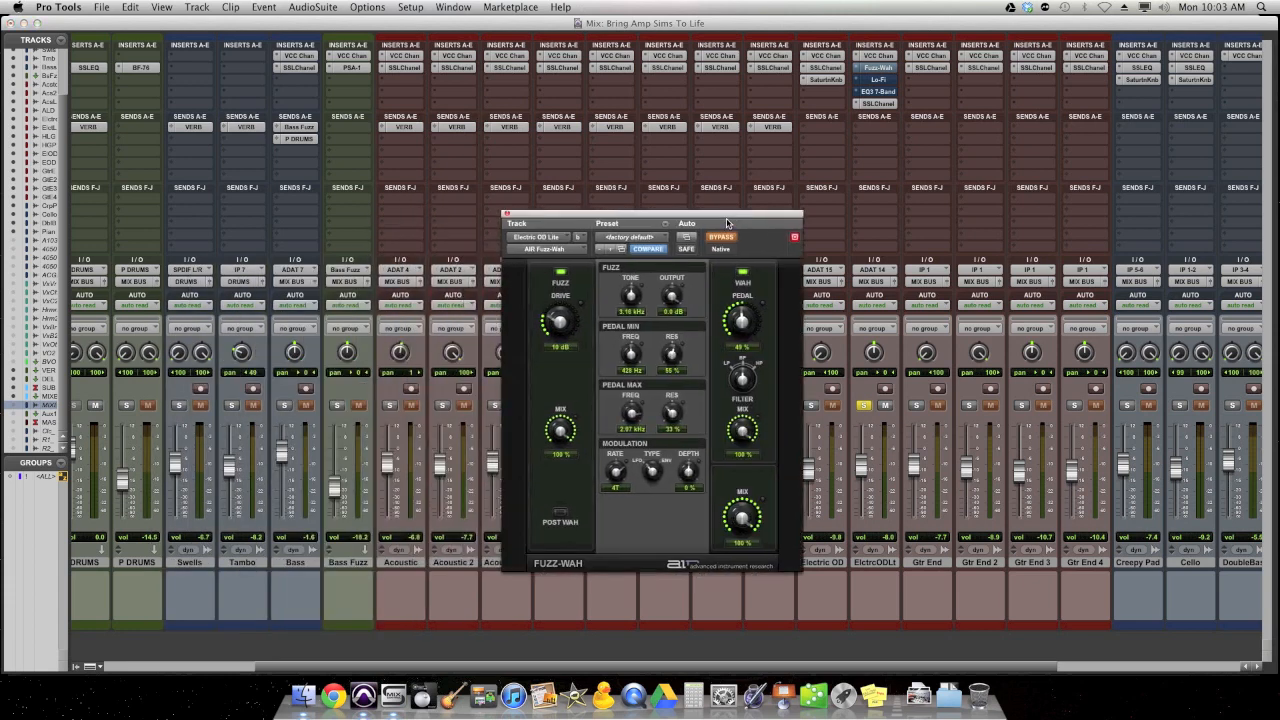
left_click_drag(732, 221, 712, 222)
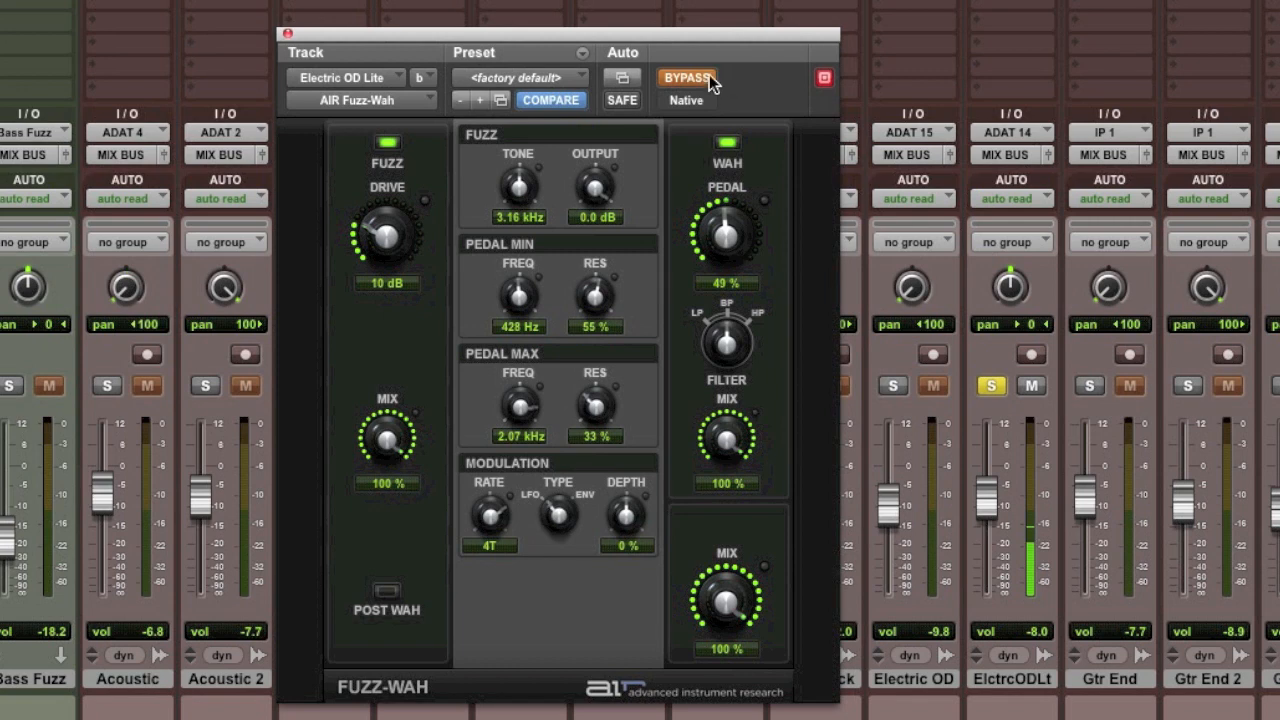
left_click(700, 76)
left_click(697, 79)
left_click(706, 84)
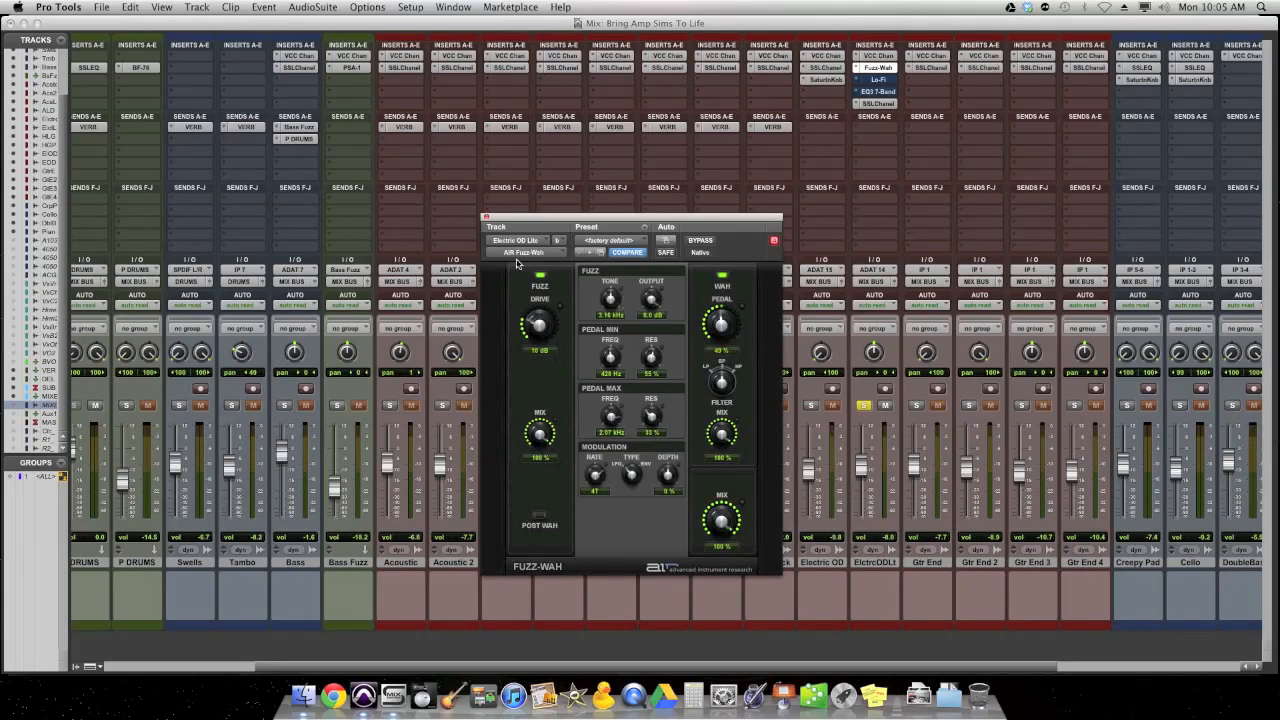
left_click(487, 218)
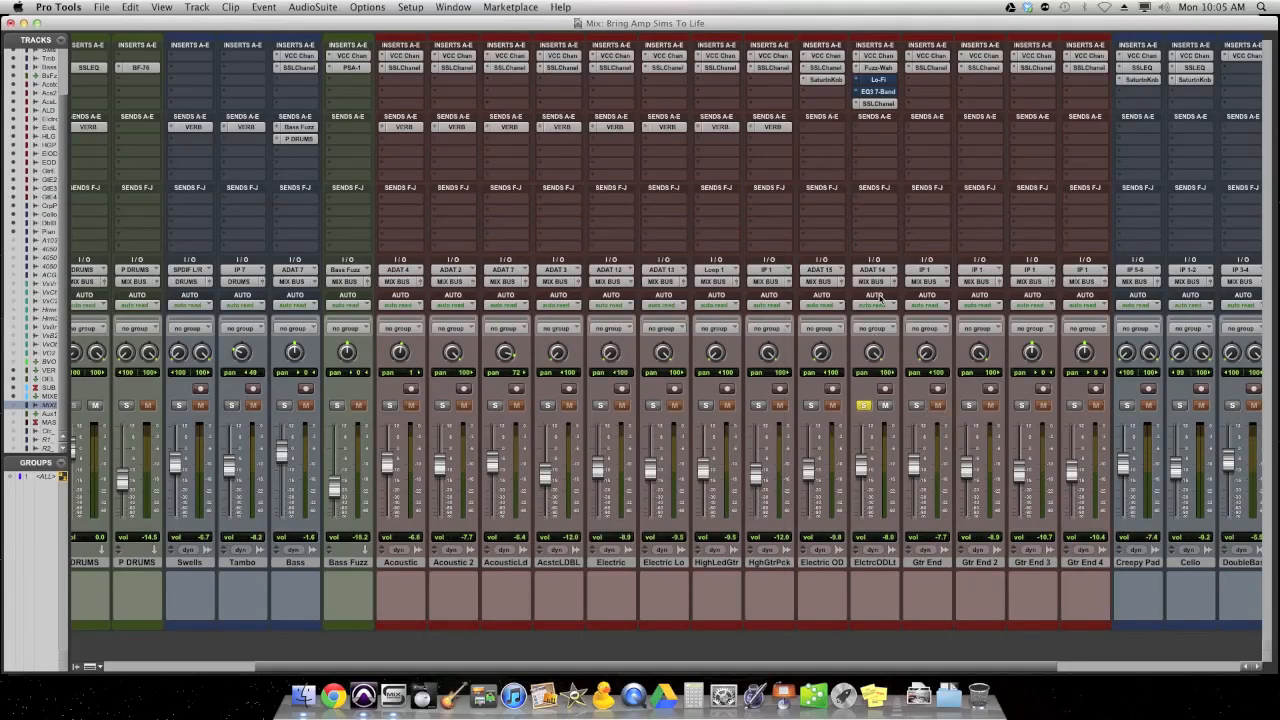
- Solo the acoustic and electric guitar tracks from Acoustic through Electric OD alongside ElctrcODLt
left_click(389, 405)
left_click(442, 405)
left_click(547, 405)
left_click(600, 405)
left_click(653, 405)
left_click(706, 405)
left_click(758, 405)
left_click(810, 405)
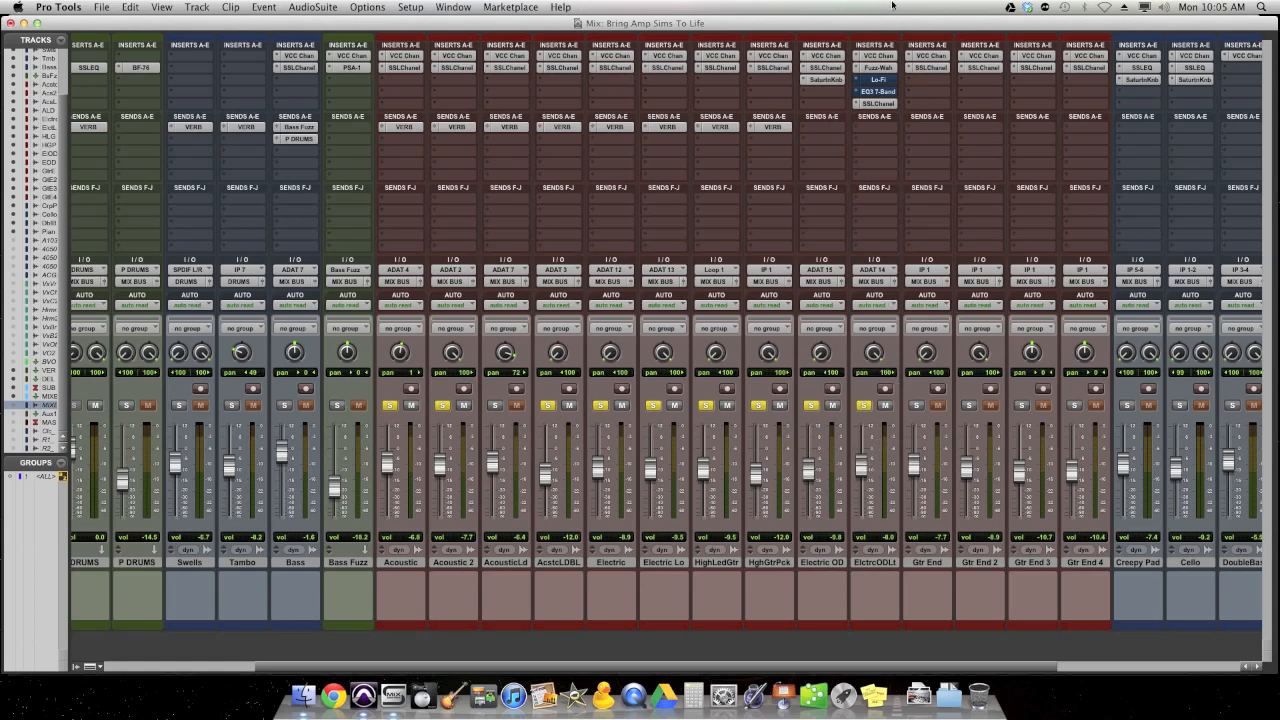
- Reopen the Fuzz-Wah on ElctrcODLt and compare all the soloed guitars with the effect bypassed and active
left_click(884, 69)
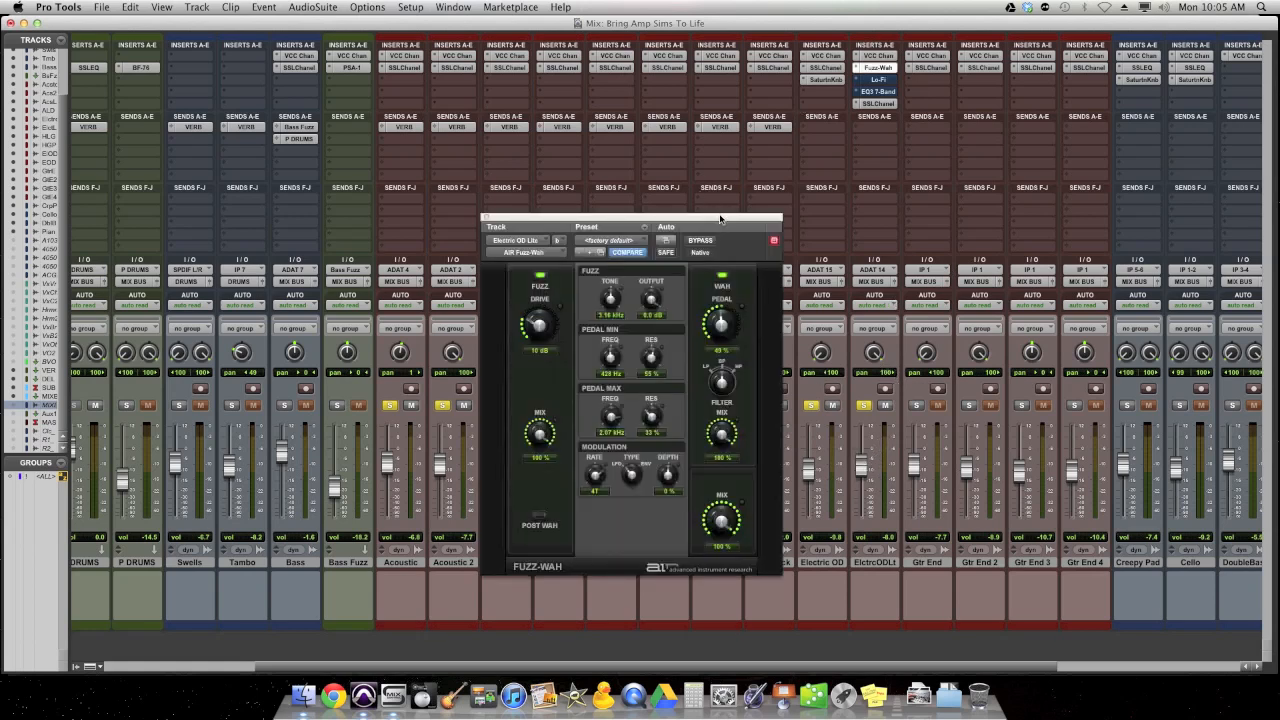
left_click_drag(723, 150, 666, 150)
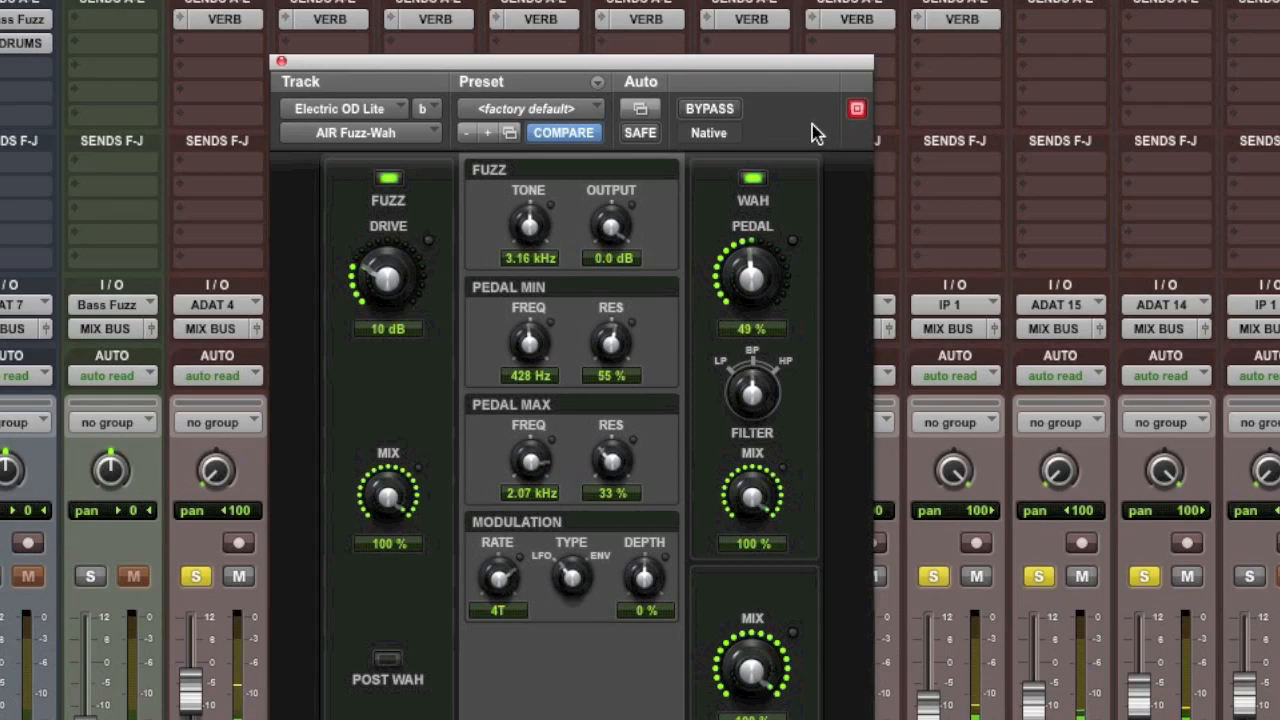
left_click(720, 110)
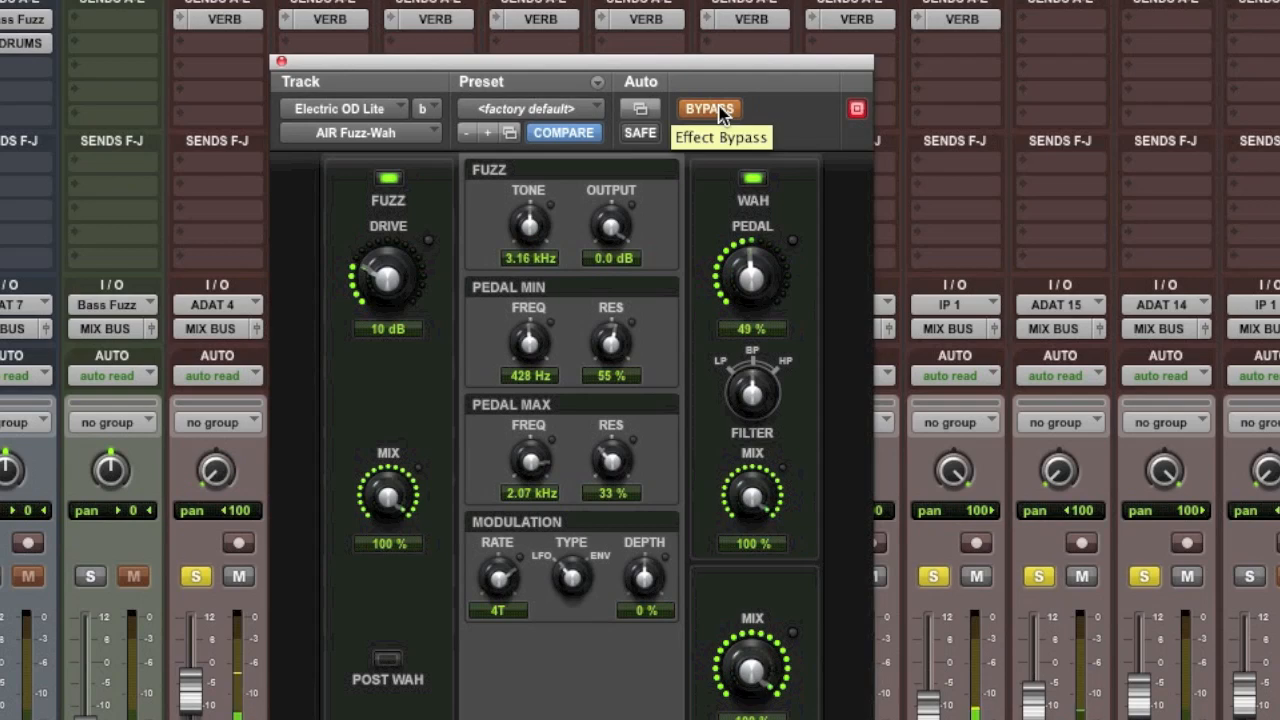
left_click(718, 108)
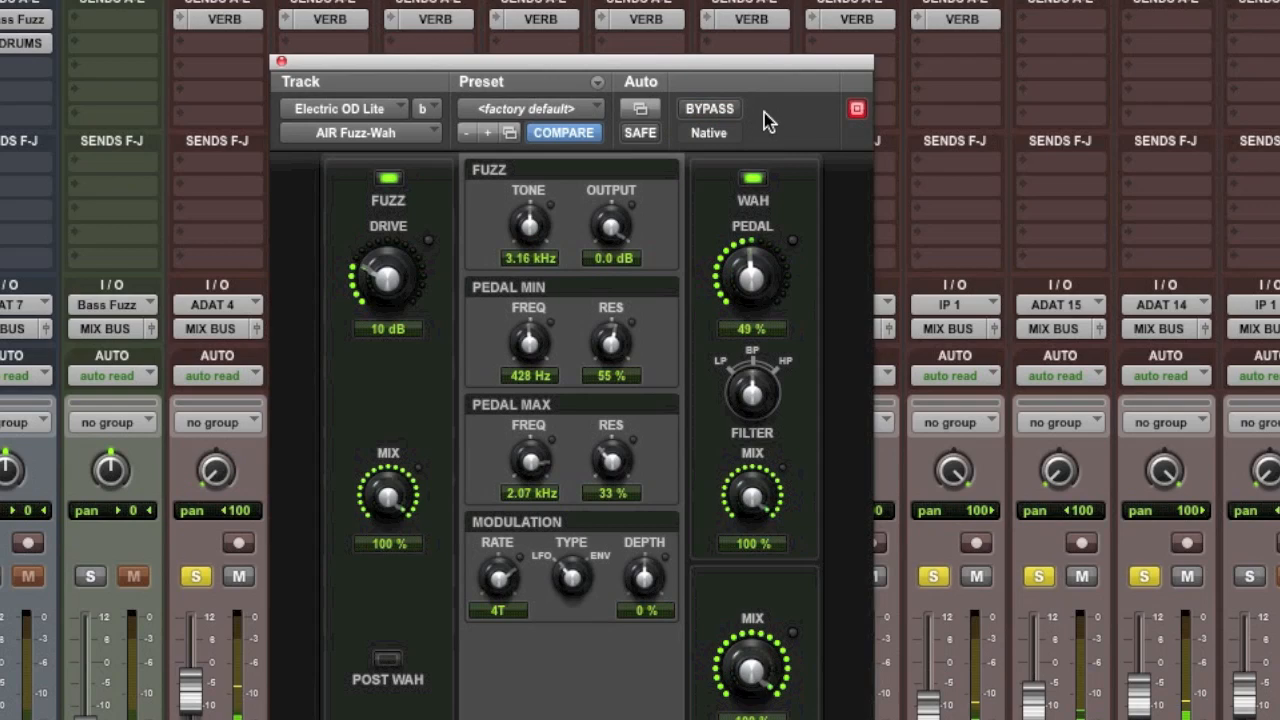
- Move the Fuzz-Wah window off the guitar channels and unsolo HghGtrPck, HighLedGtr, Electric Lo and Electric
left_click_drag(770, 64, 378, 68)
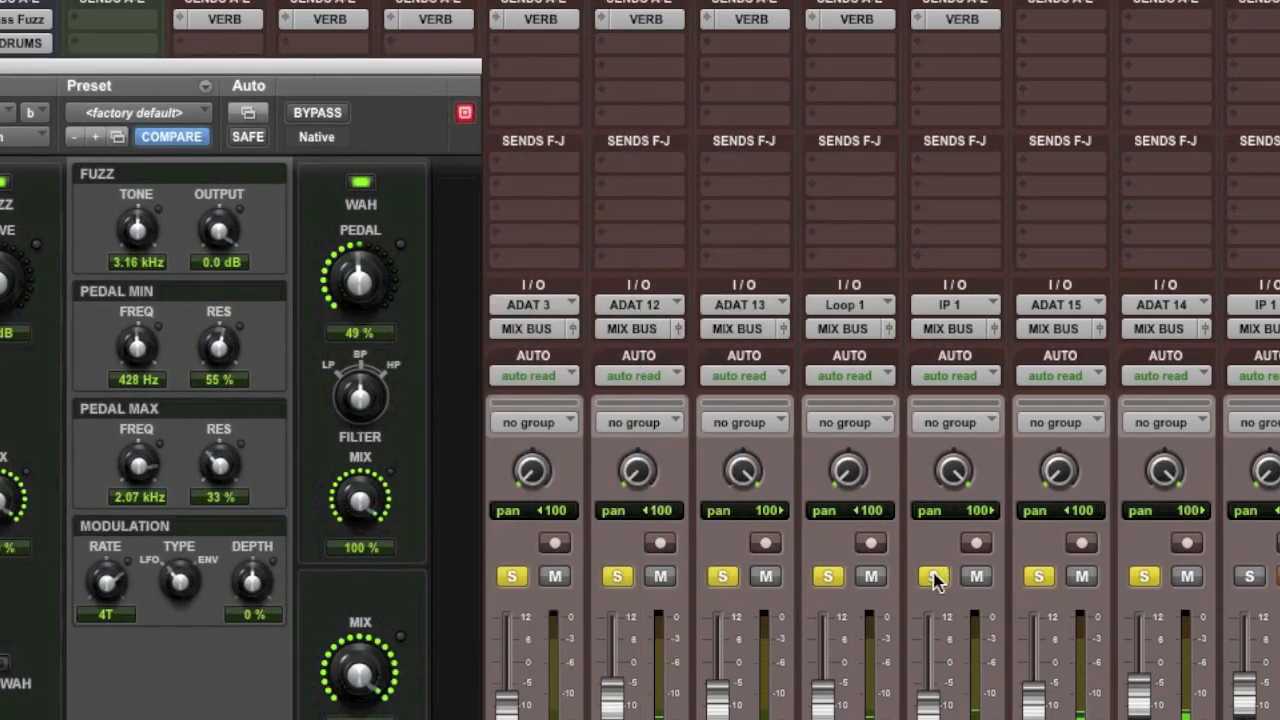
left_click(933, 576)
left_click(828, 576)
left_click(722, 576)
left_click(627, 575)
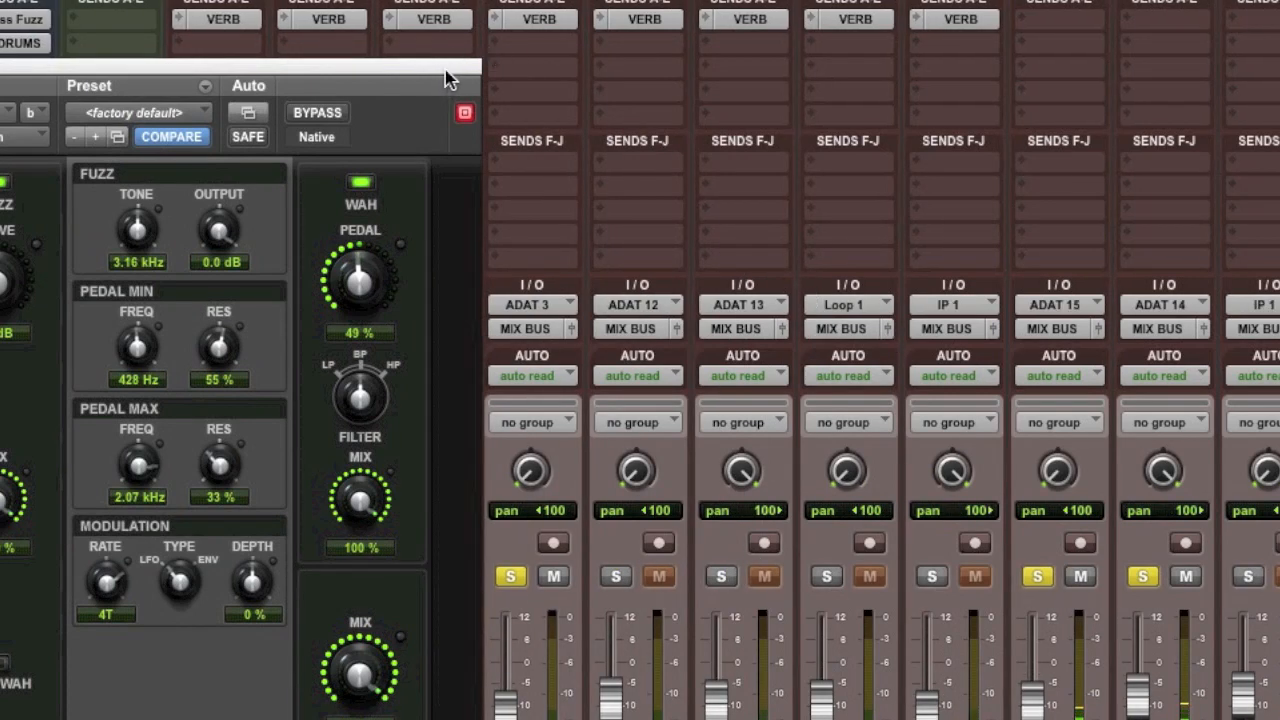
- Compare the acoustics and overdriven electrics with the Fuzz-Wah bypassed and active
left_click(333, 116)
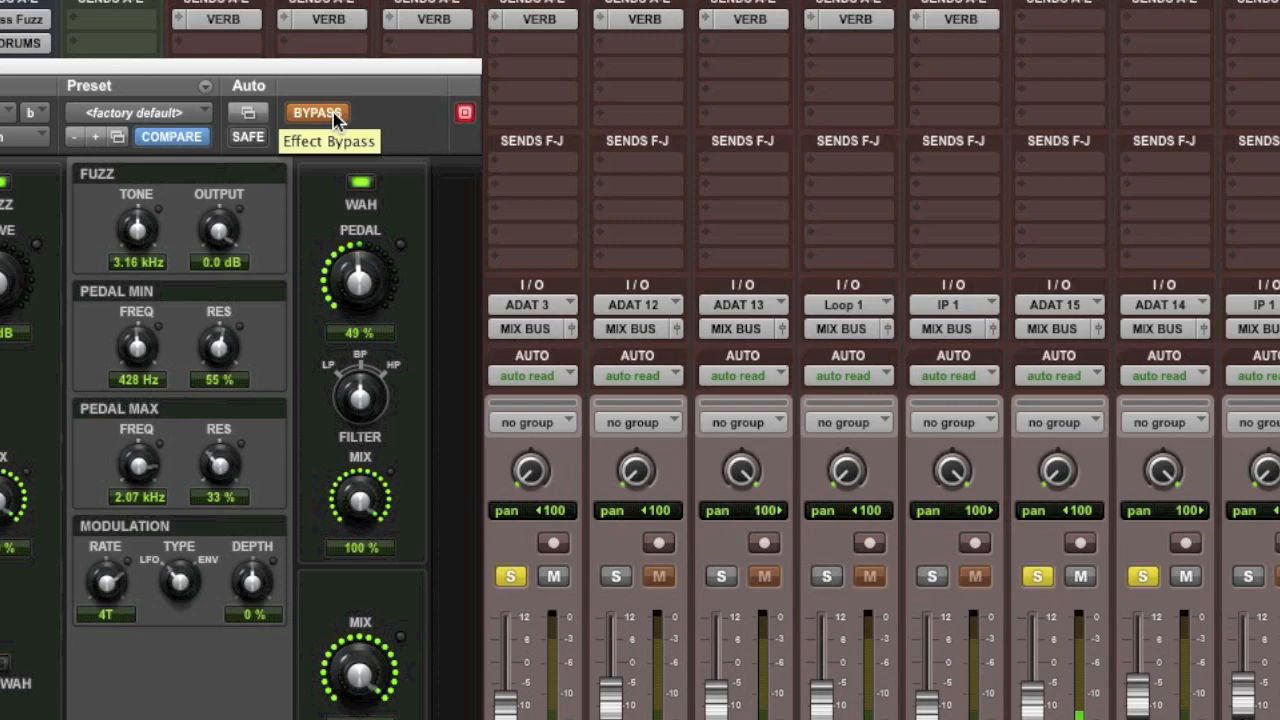
left_click(333, 112)
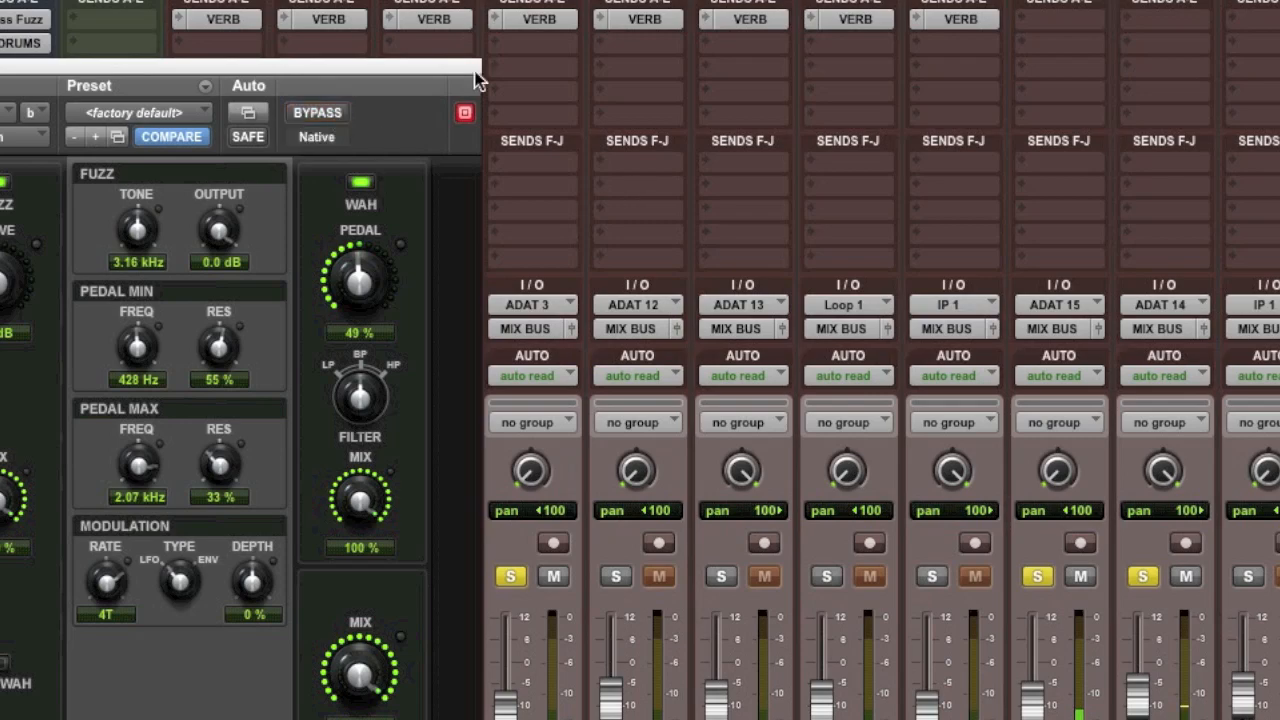
left_click_drag(400, 66, 905, 65)
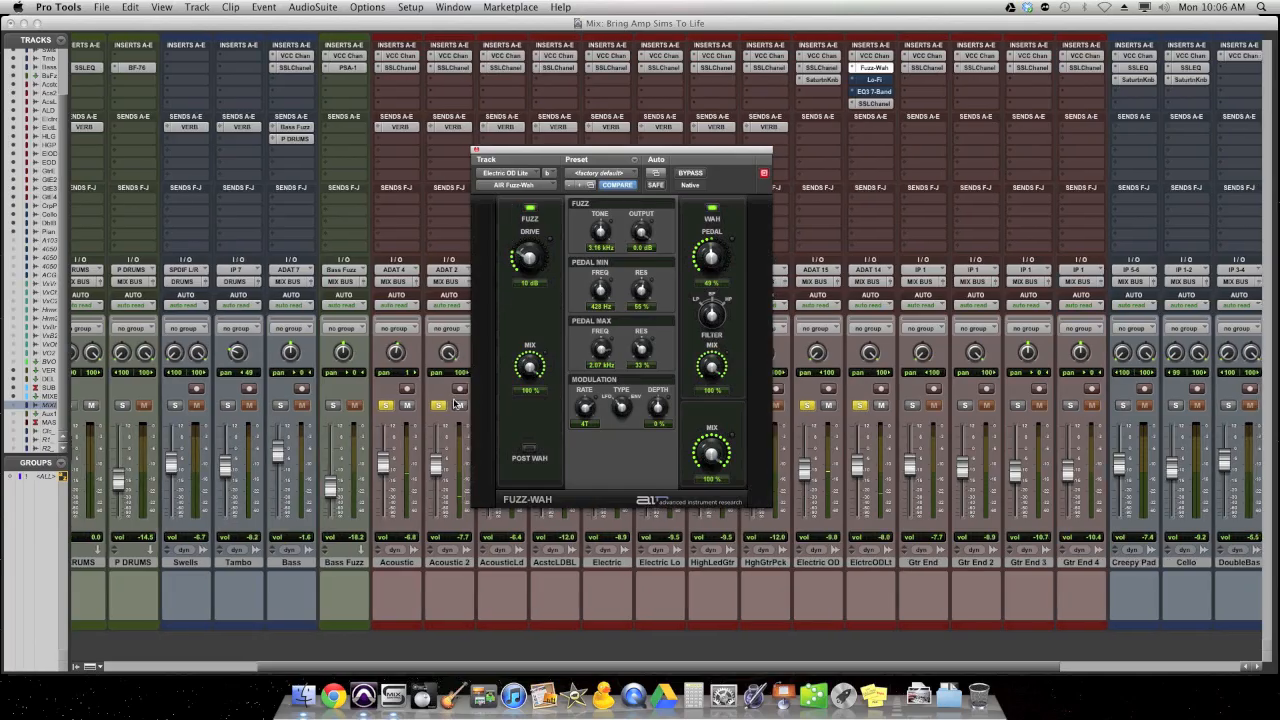
- Unsolo the acoustic tracks and compare Electric OD and ElctrcODLt with the Fuzz-Wah bypassed and active
left_click_drag(719, 151, 542, 167)
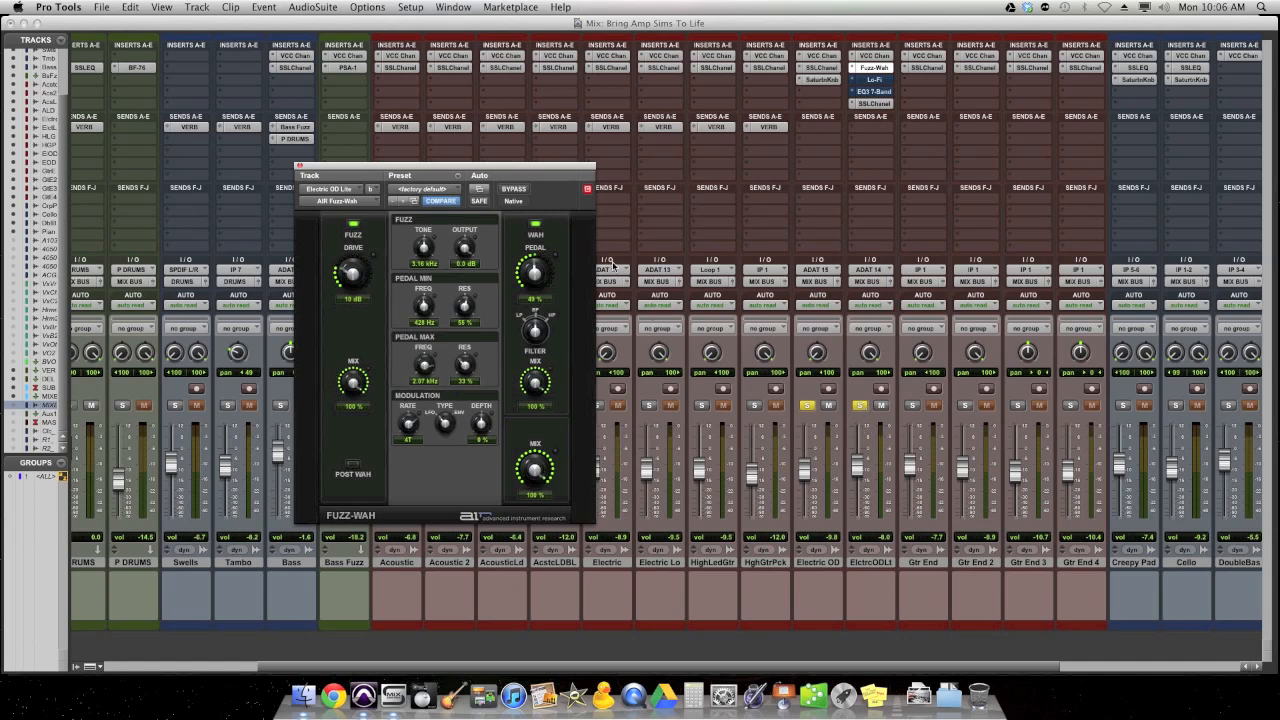
scroll(825, 436, "right", 1)
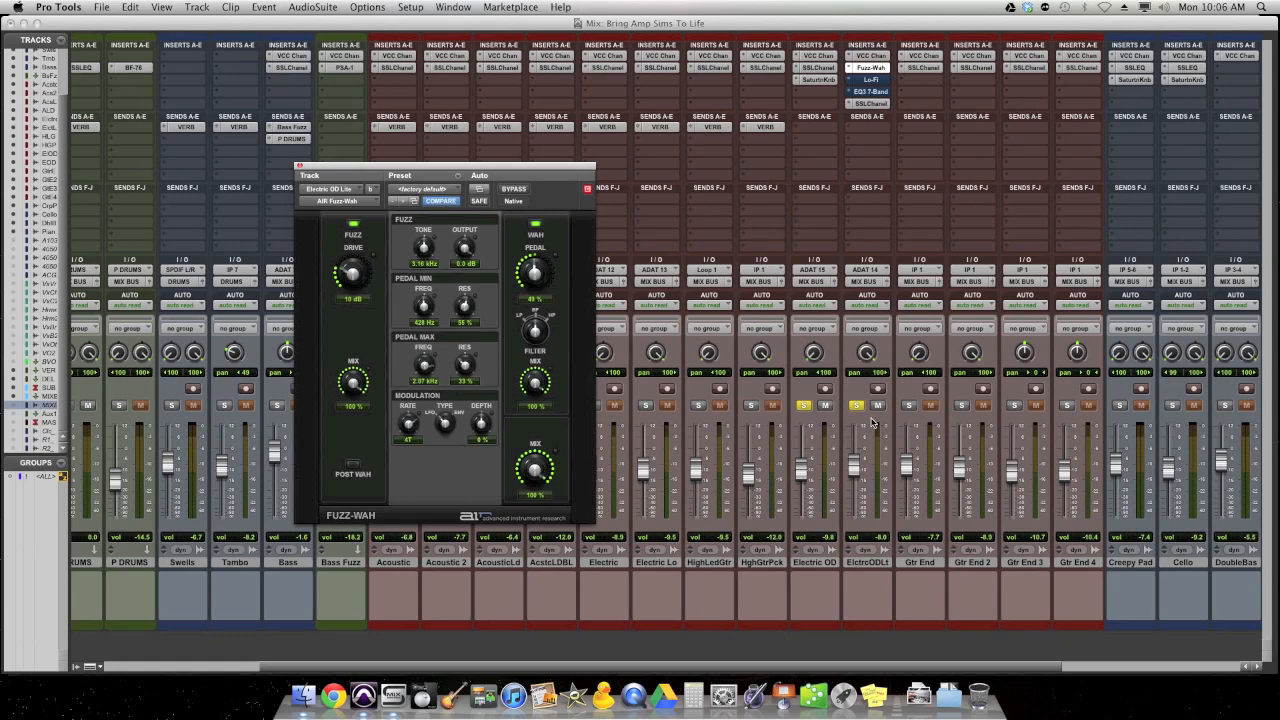
left_click(522, 191)
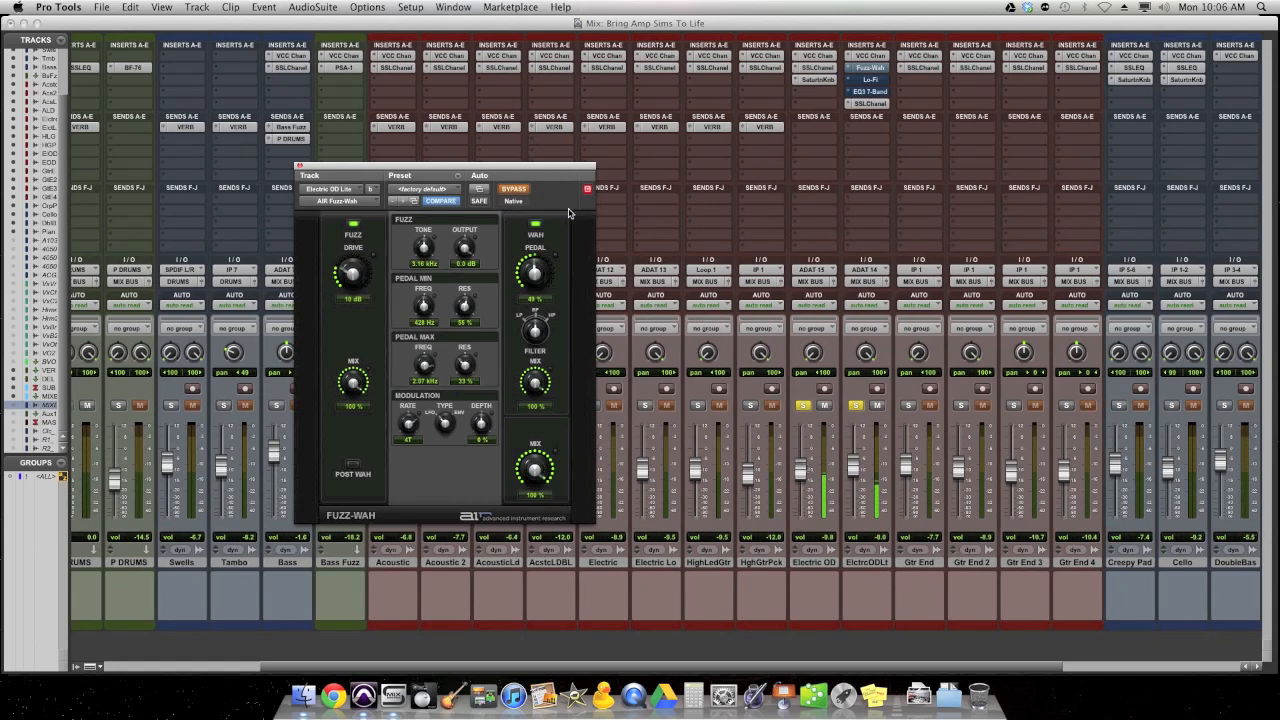
left_click(522, 191)
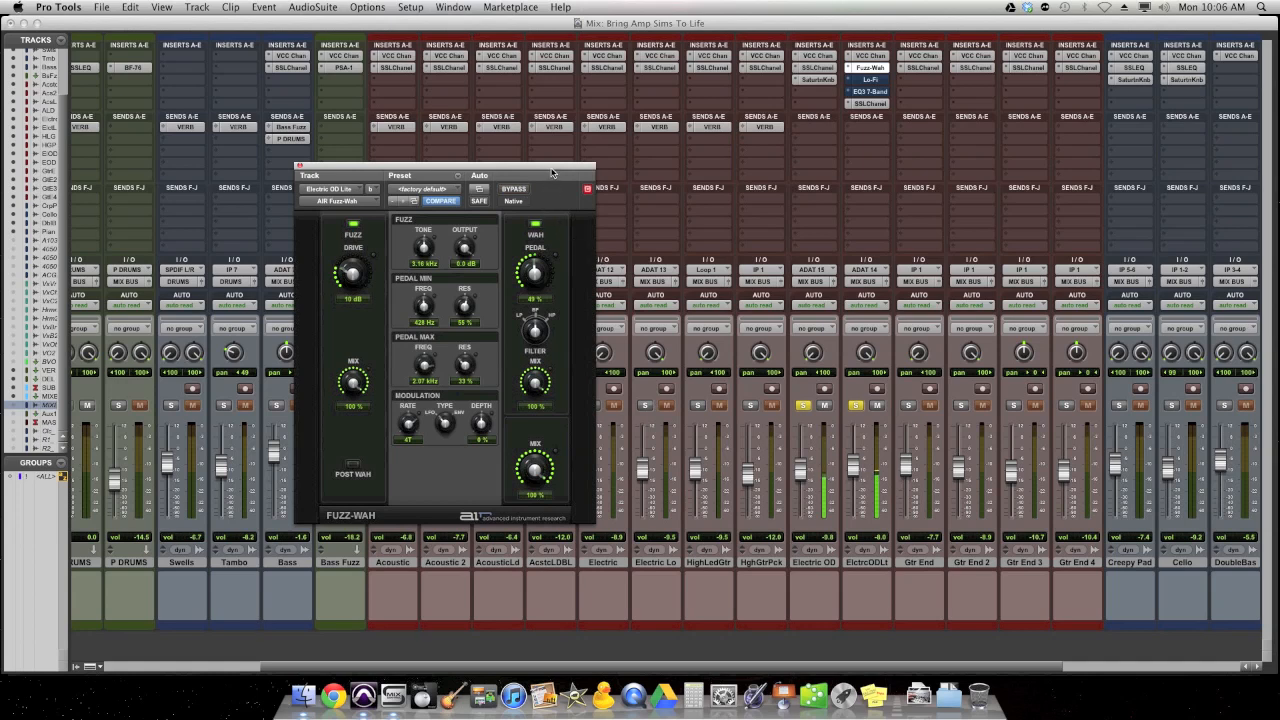
left_click_drag(553, 173, 717, 147)
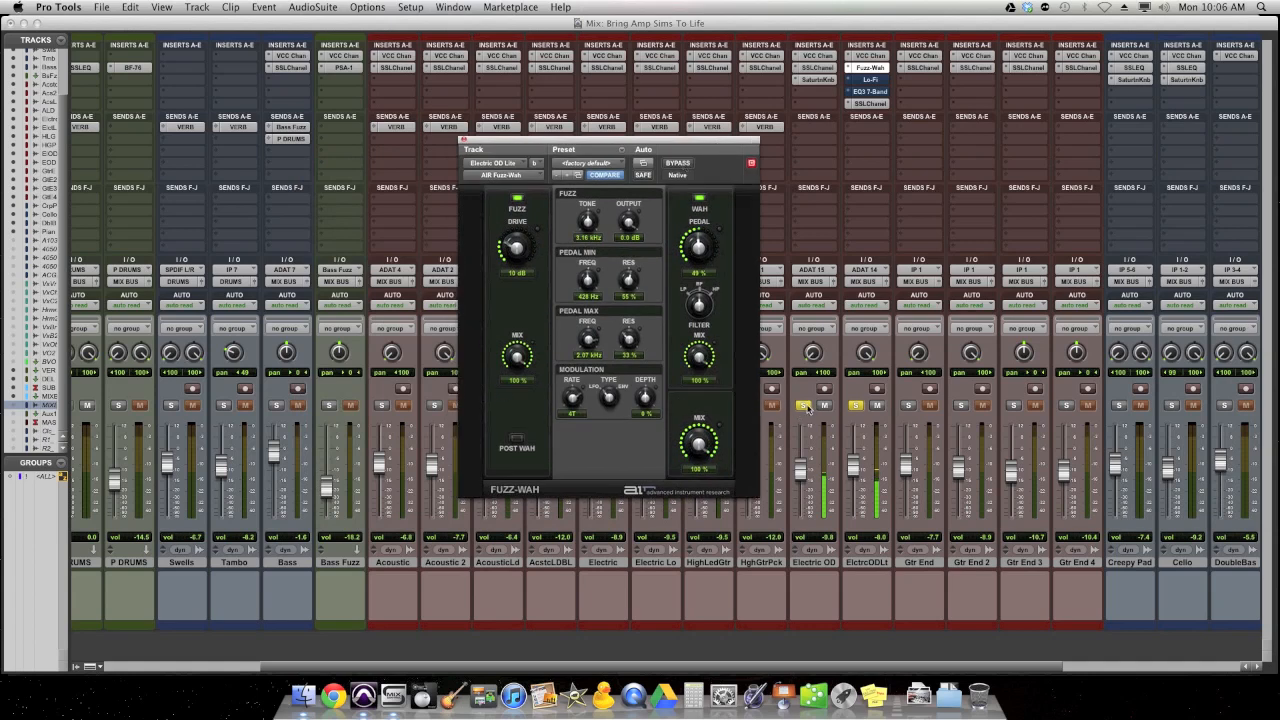
left_click(680, 166)
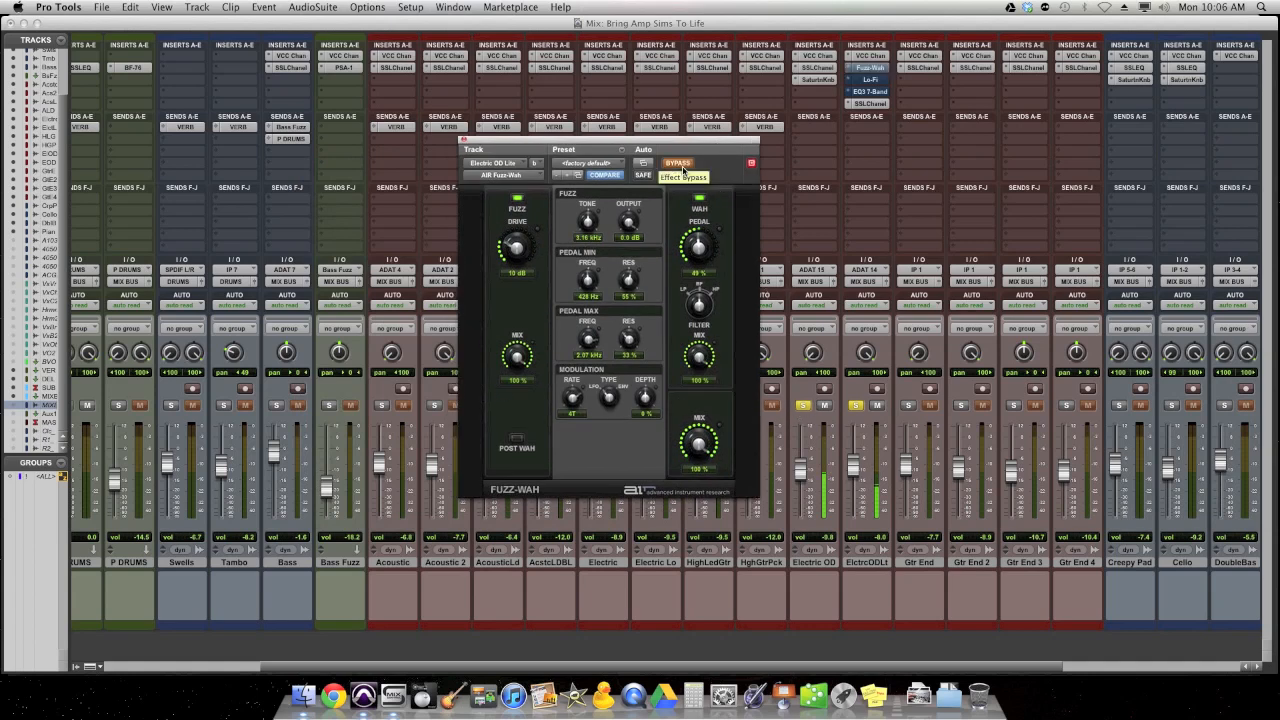
left_click(680, 165)
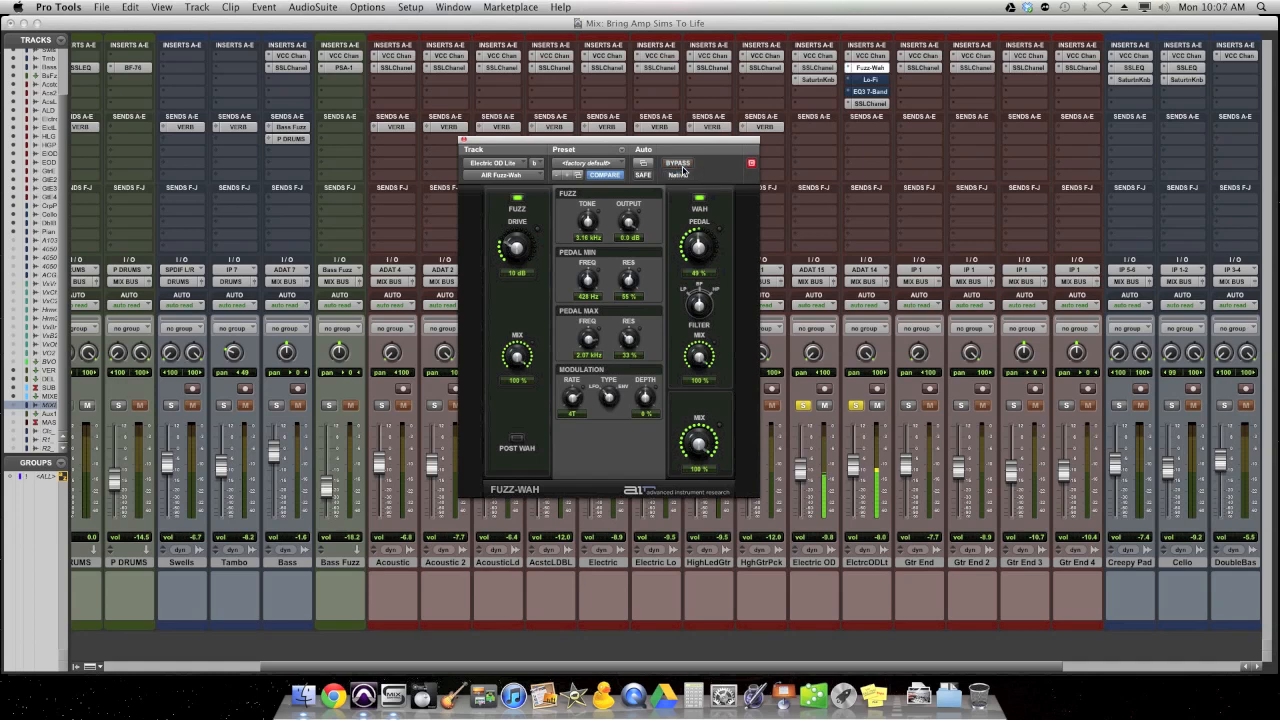
- Unsolo Electric OD and ElctrcODLt, bypass the Fuzz-Wah and close its window
left_click(804, 406)
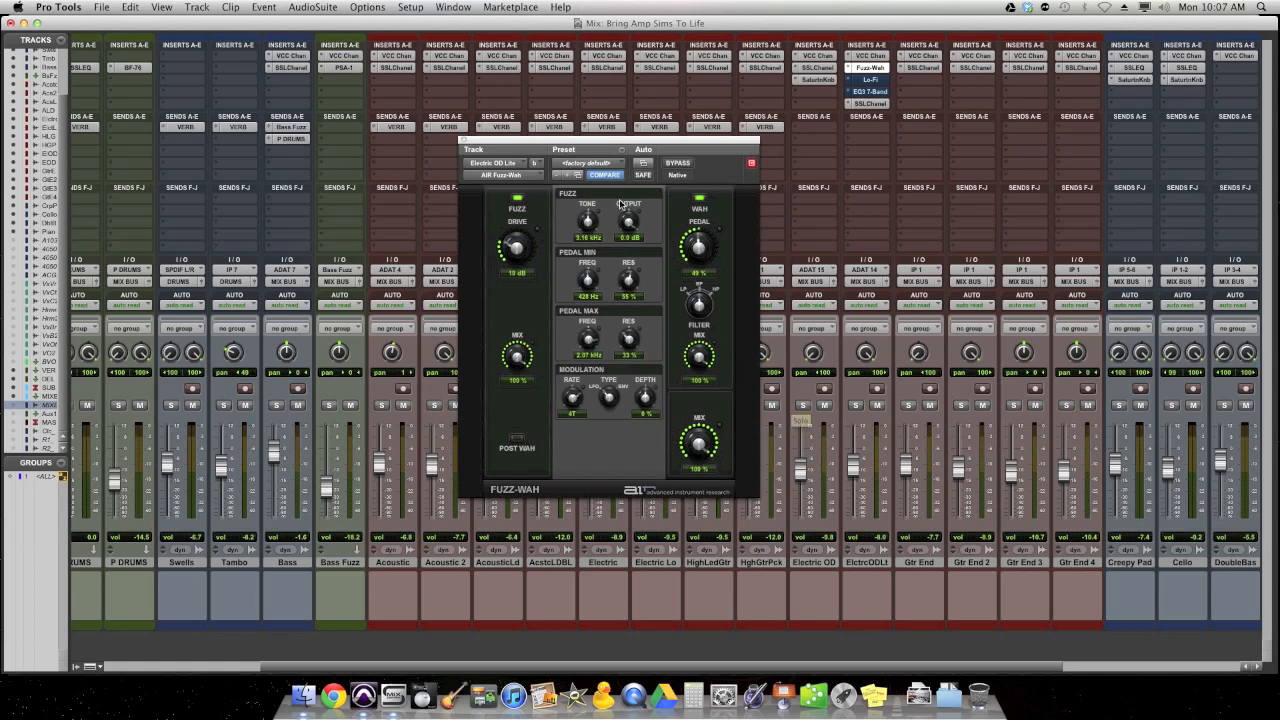
left_click_drag(505, 142, 503, 178)
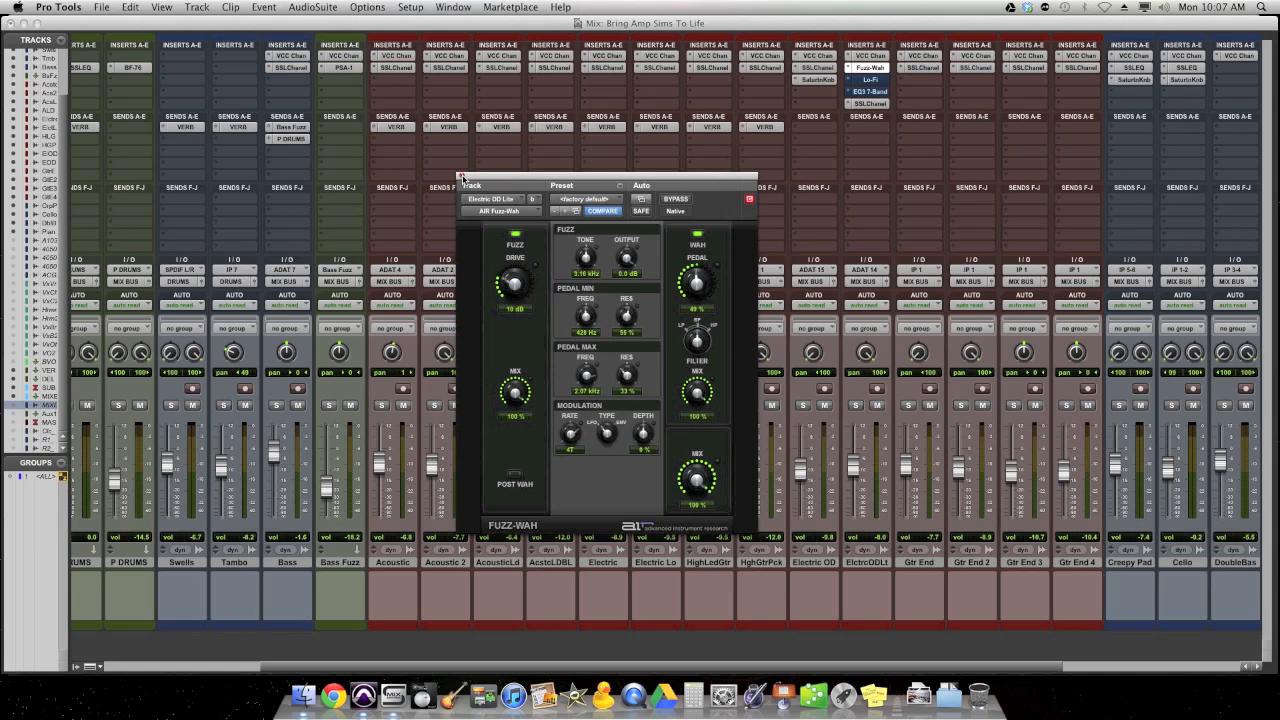
left_click(461, 177)
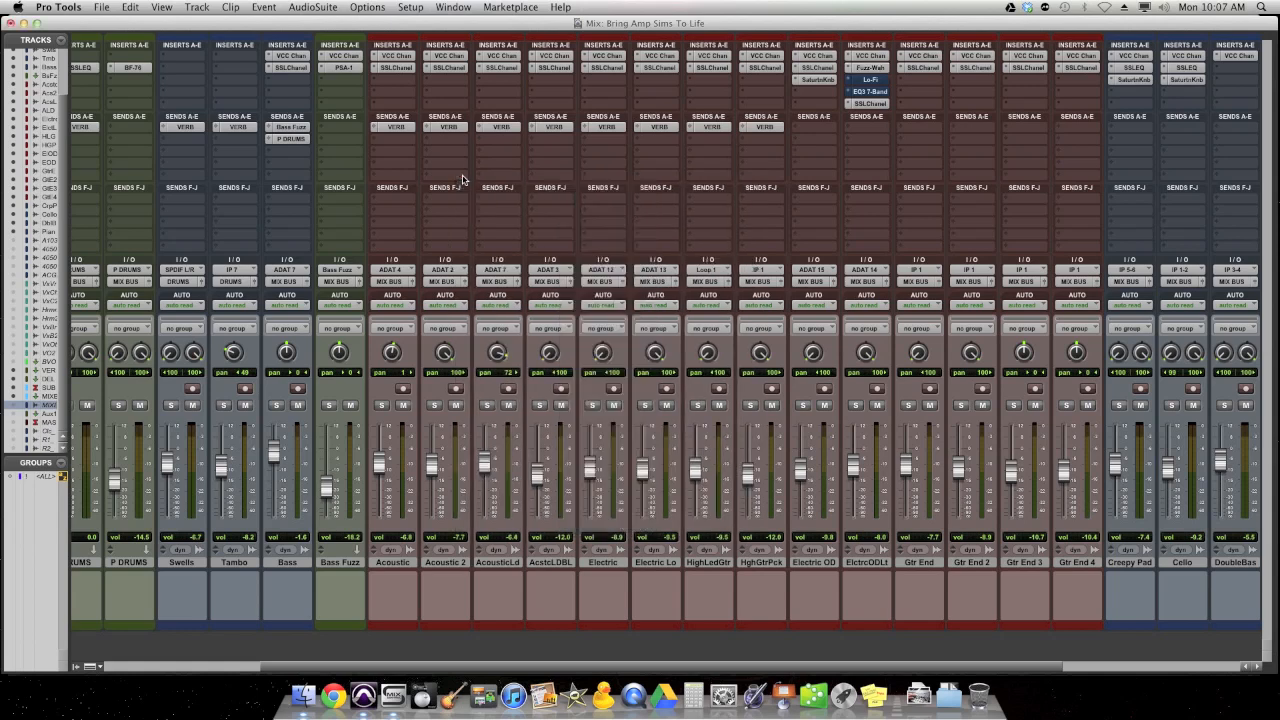
- Open the Lo-Fi insert on ElctrcODLt, and solo the track with its pan centered at 0
left_click(872, 79)
left_click_drag(710, 178, 658, 160)
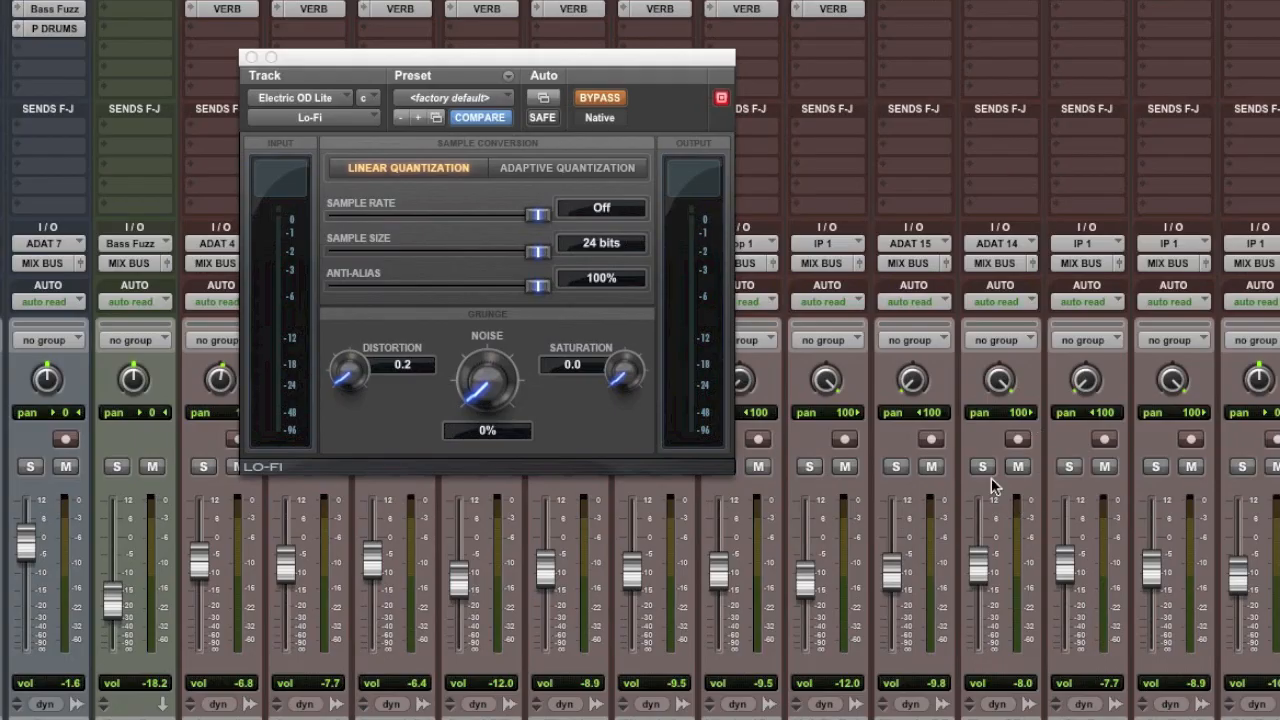
left_click(855, 405)
left_click(1000, 382, "alt")
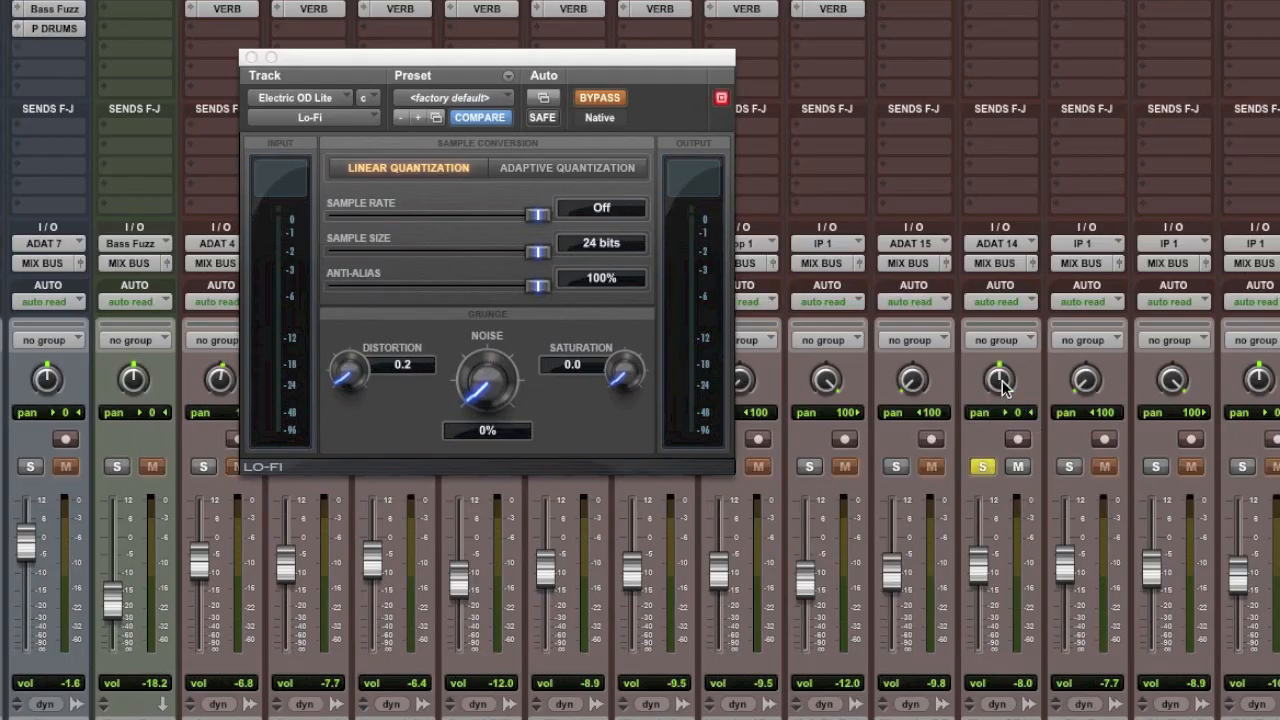
- Compare the soloed ElctrcODLt with Lo-Fi active and bypassed, leaving Lo-Fi active
left_click(612, 98)
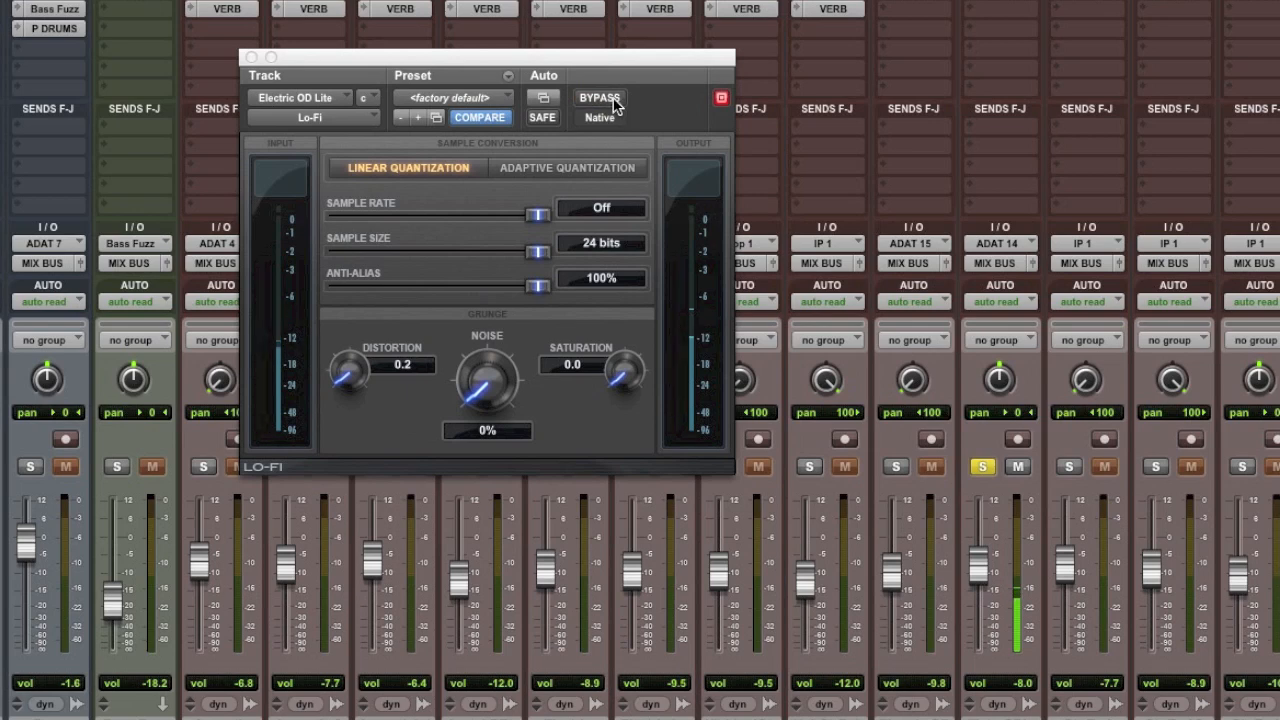
left_click(613, 98)
left_click(613, 98)
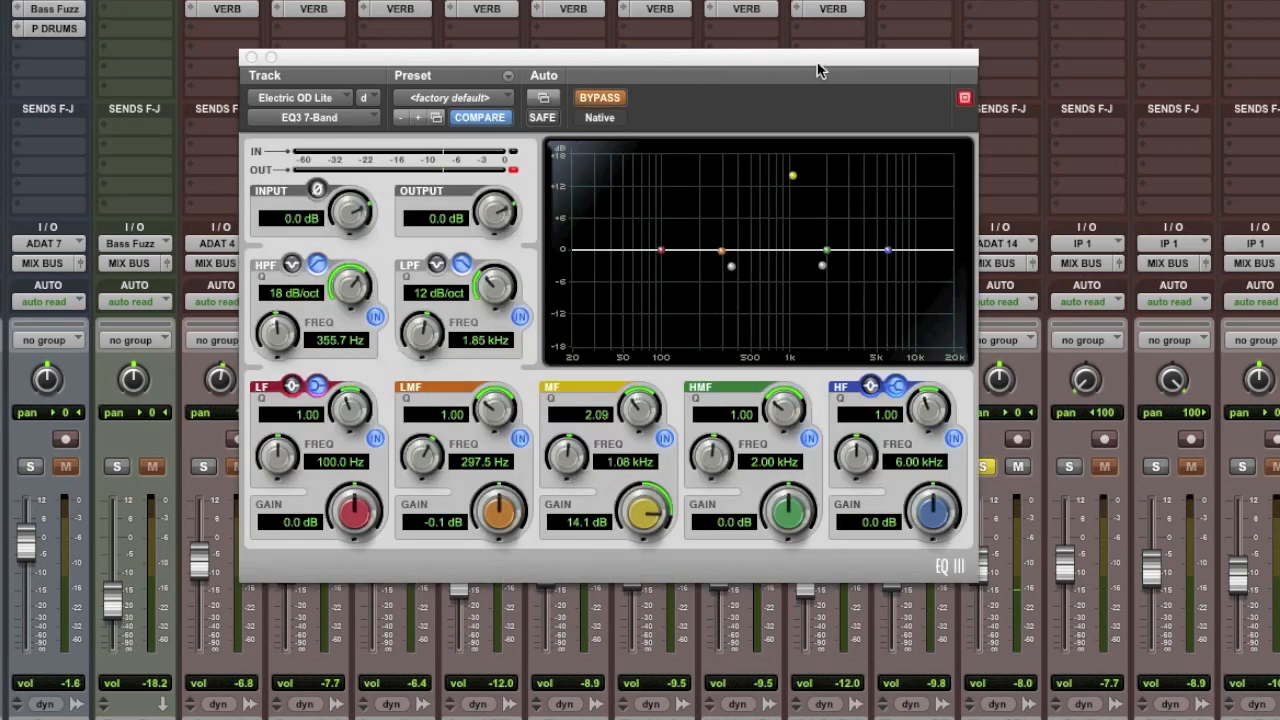
- Move the EQ3 7-Band window clear of the soloed channel and compare the EQ active and bypassed, leaving it active
left_click_drag(765, 55, 529, 162)
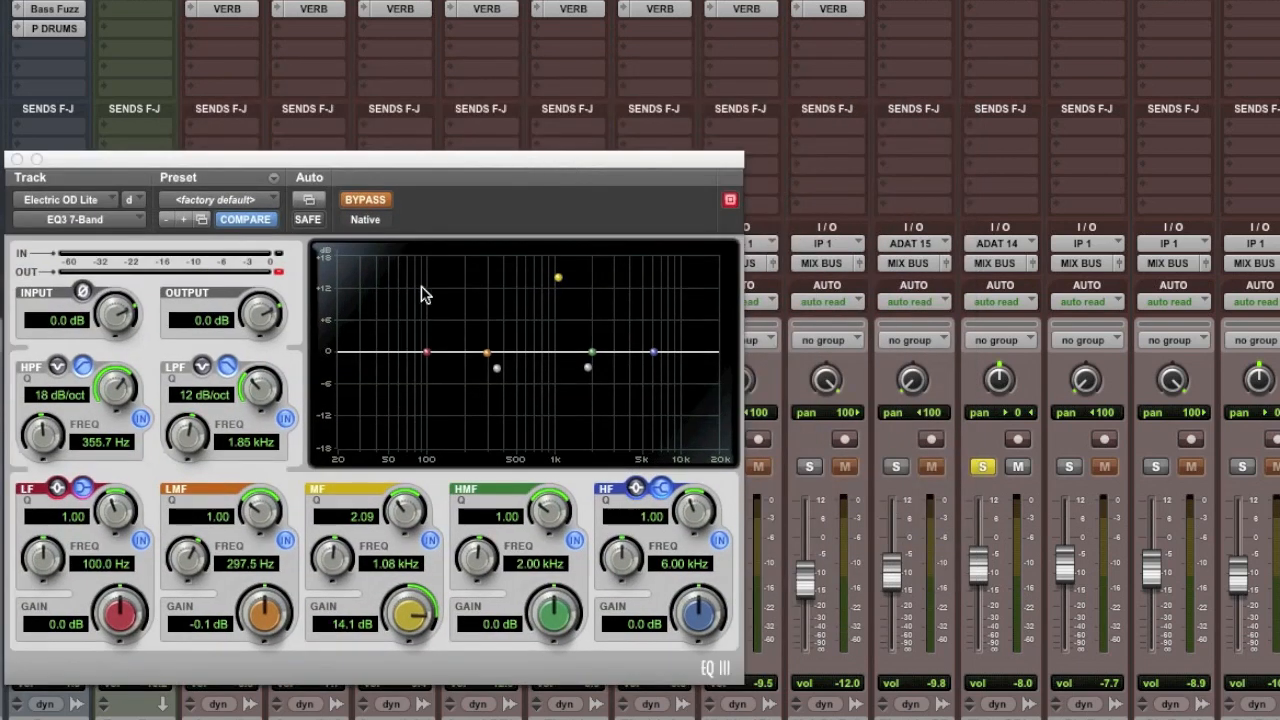
left_click(362, 204)
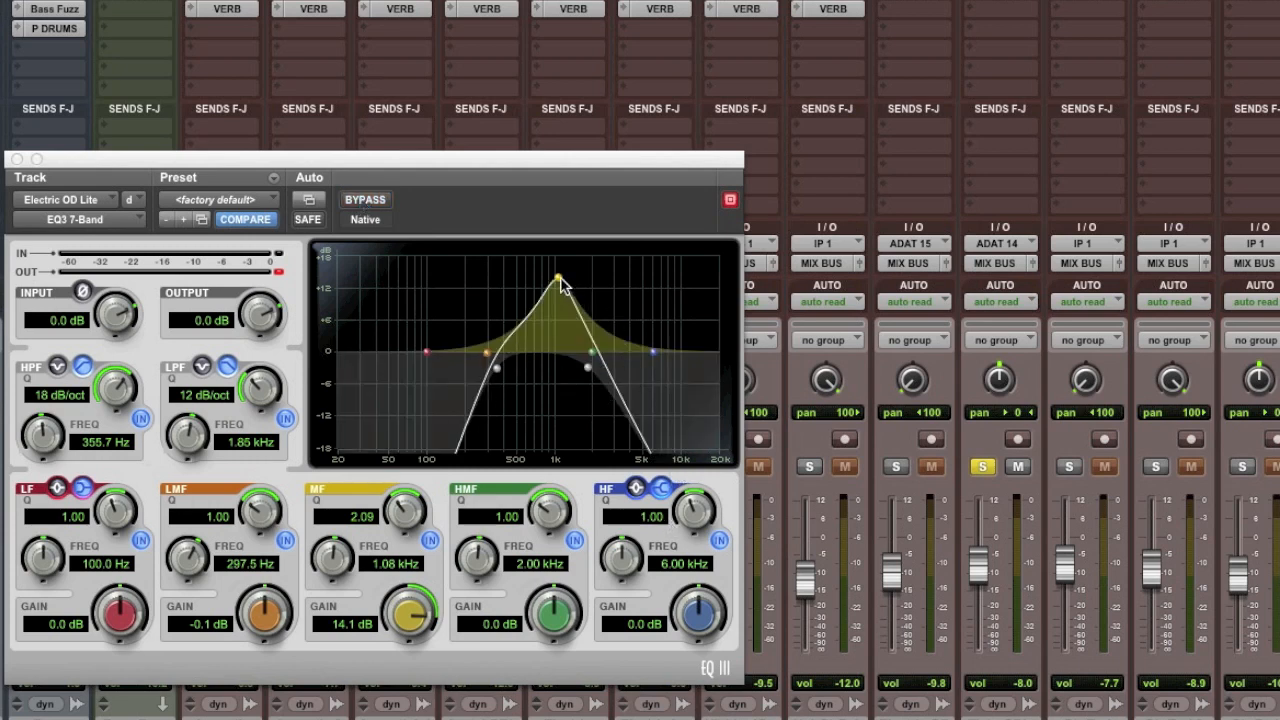
left_click(384, 206)
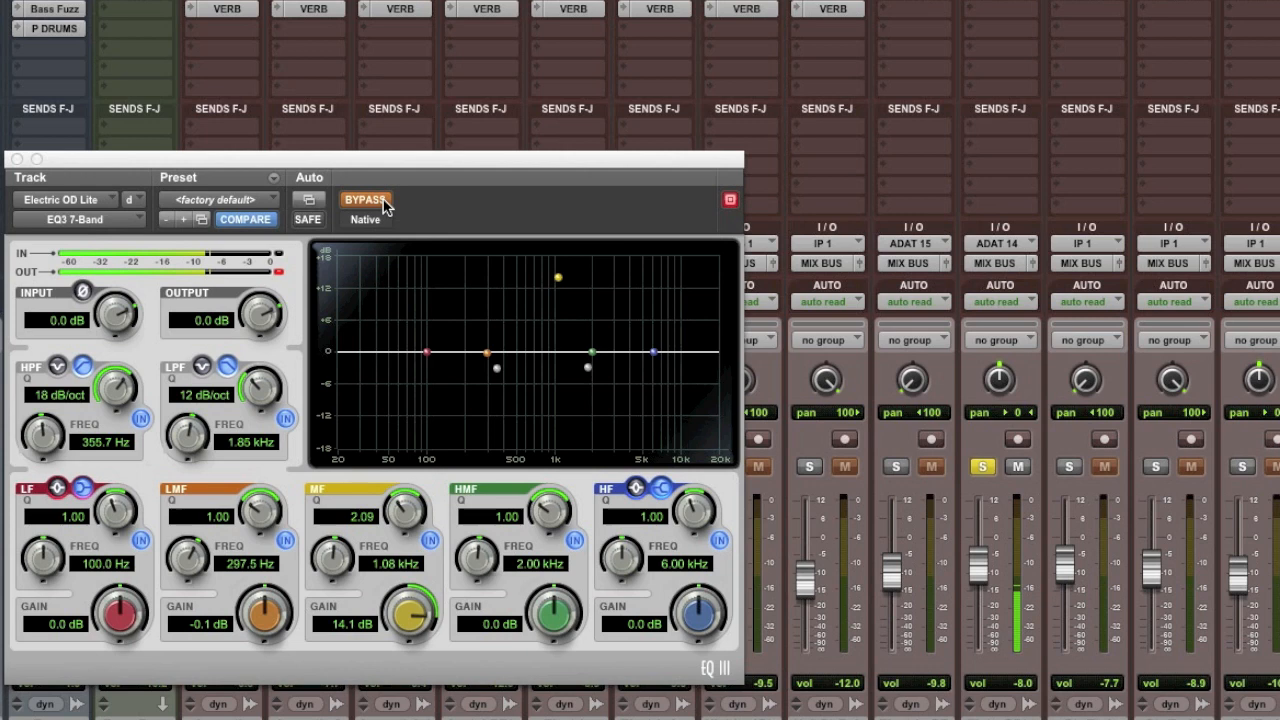
left_click(384, 206)
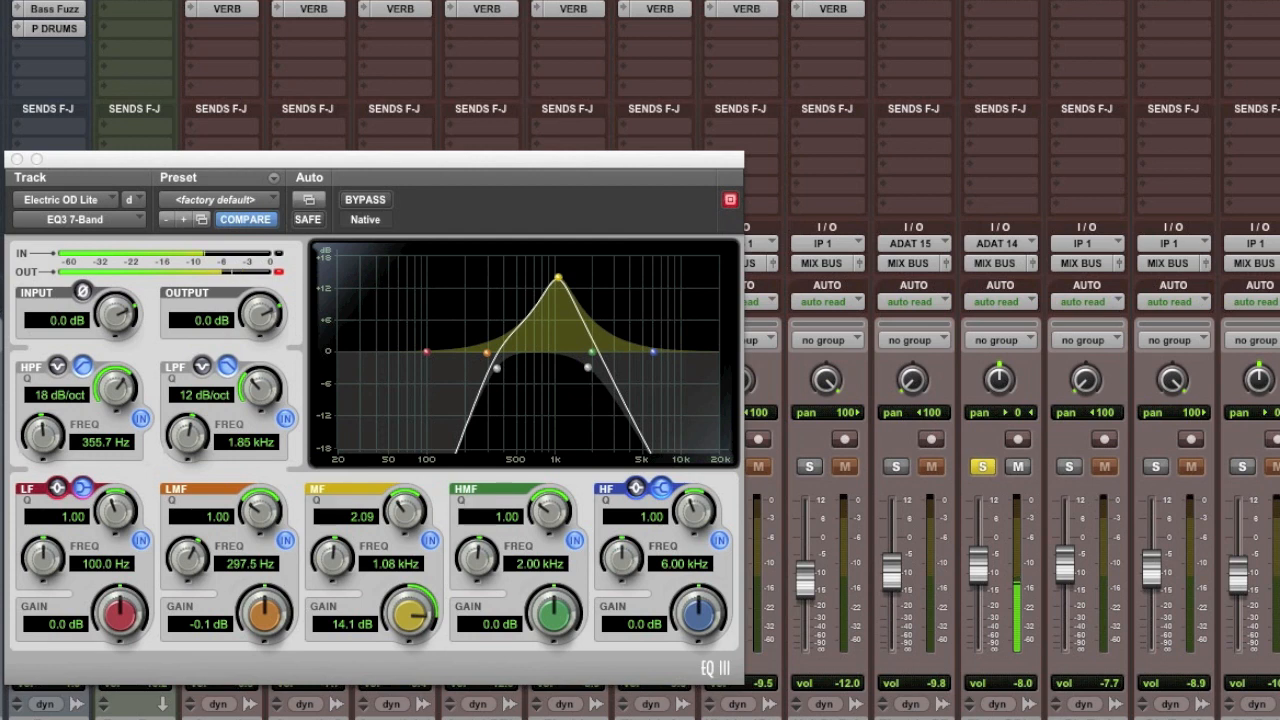
left_click(380, 204)
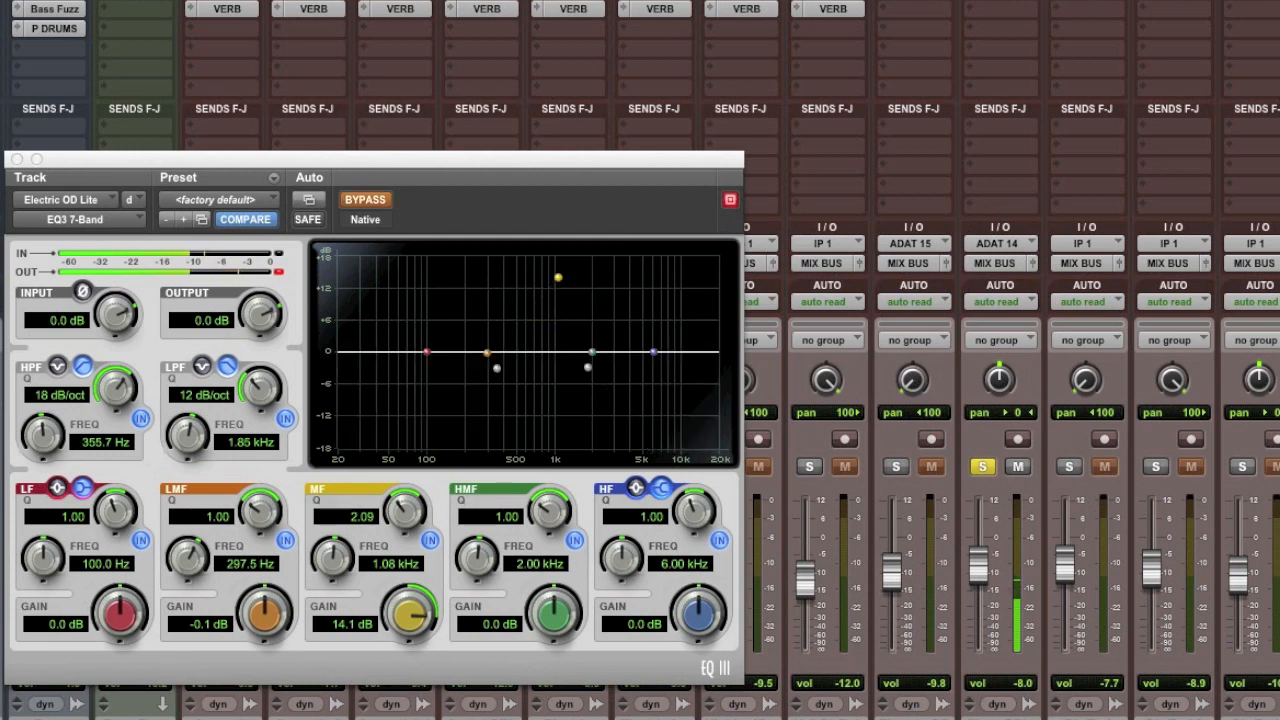
left_click(380, 204)
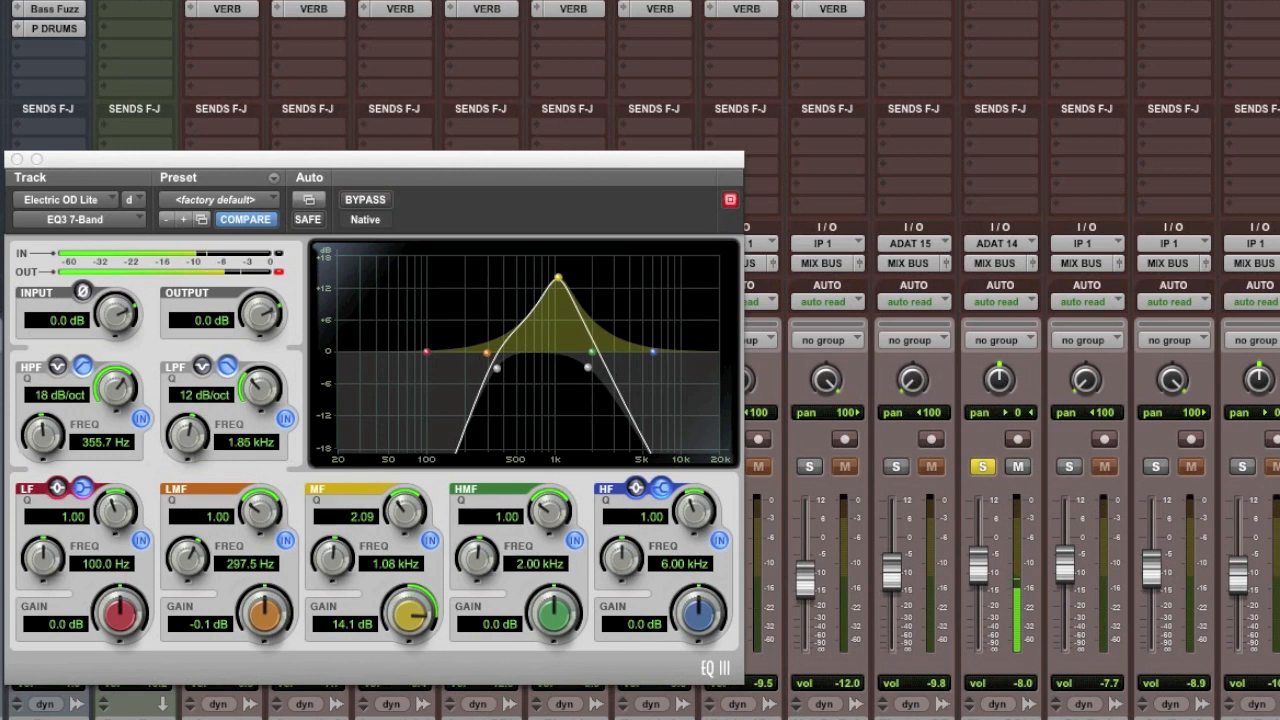
- Pan ElctrcODLt hard right and close the EQ3 7-Band window
left_click_drag(1000, 384, 1002, 260)
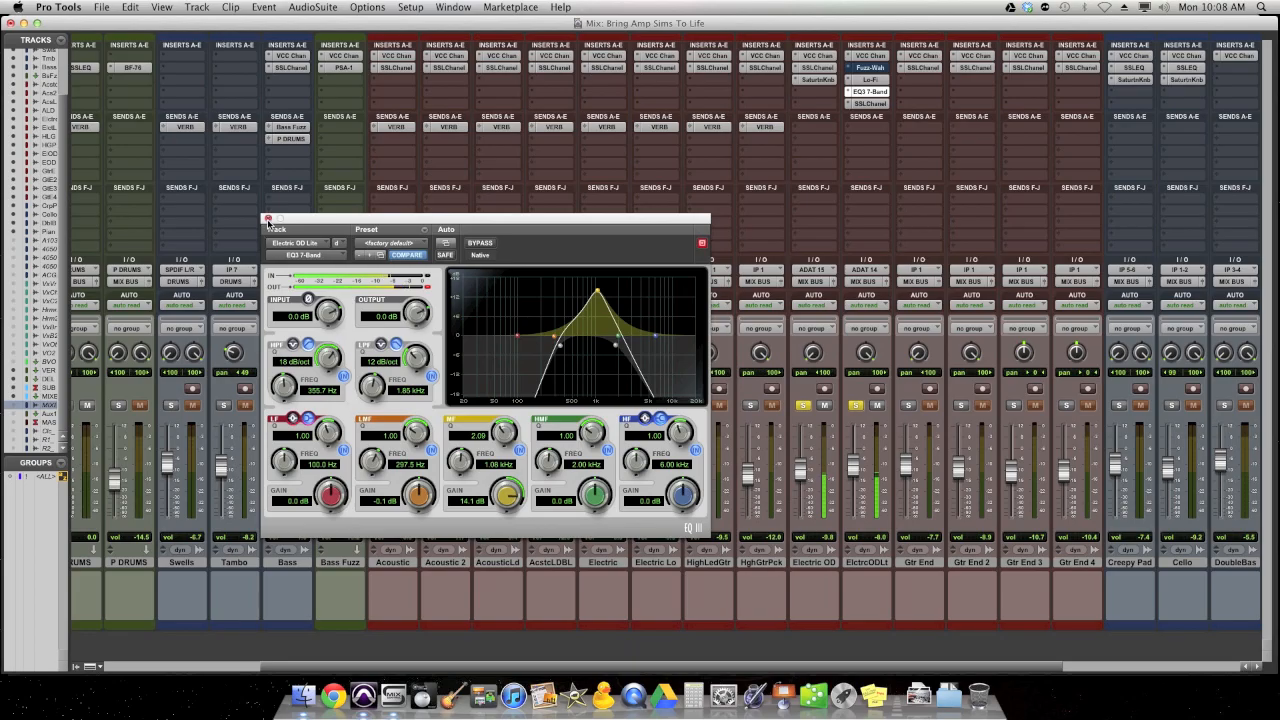
left_click(268, 222)
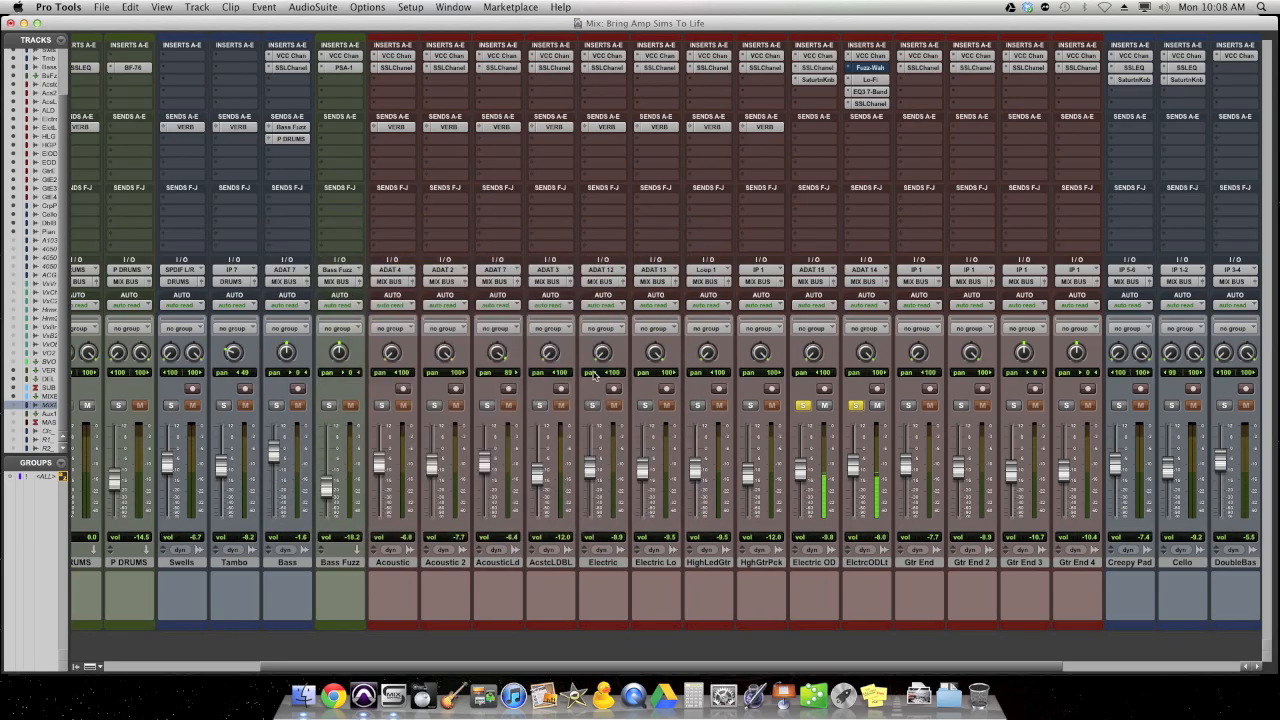
- Solo the acoustic tracks along with Electric, Electric Lo, HighLedGtr and HghGtrPck
left_click(381, 405)
left_click(434, 405)
left_click(540, 405)
left_click(592, 405)
left_click(645, 405)
left_click(697, 405)
left_click(750, 405)
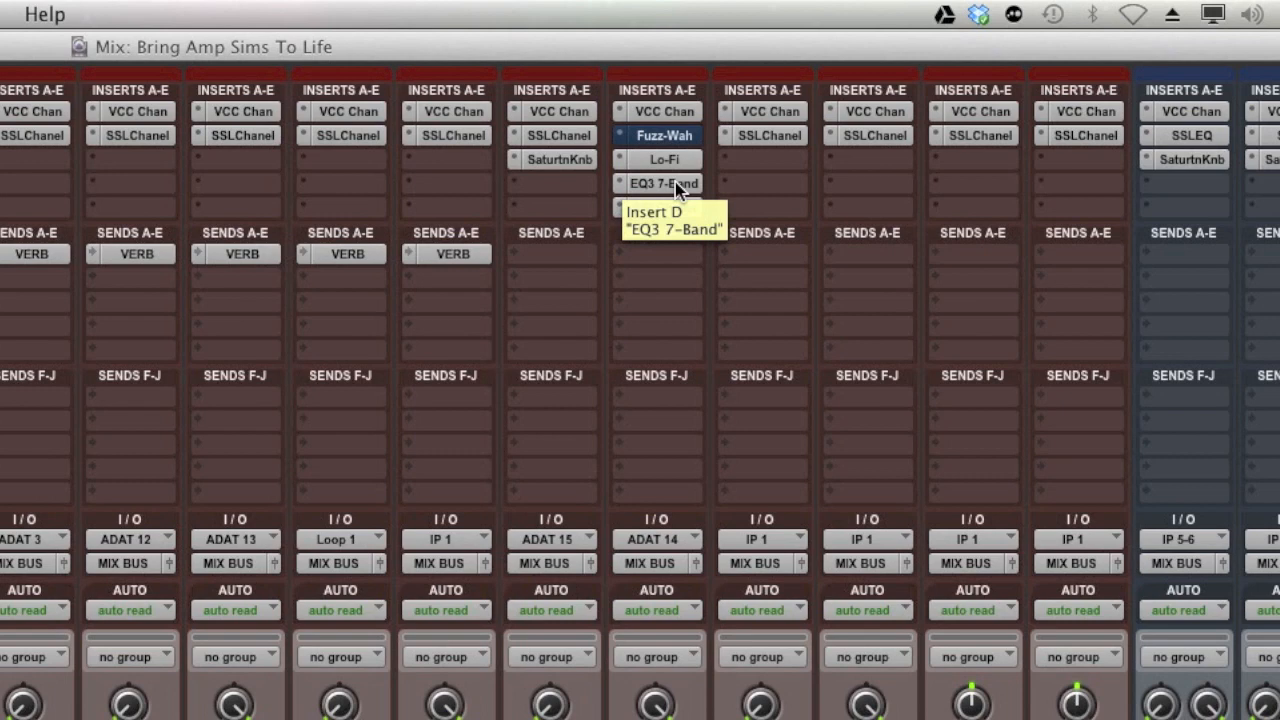
- Compare the soloed guitars with the Lo-Fi and EQ3 7-Band inserts on ElctrcODLt bypassed and active, leaving both active
left_click(675, 183, "super")
left_click(675, 183, "super")
left_click(680, 161, "super")
left_click(683, 184, "super")
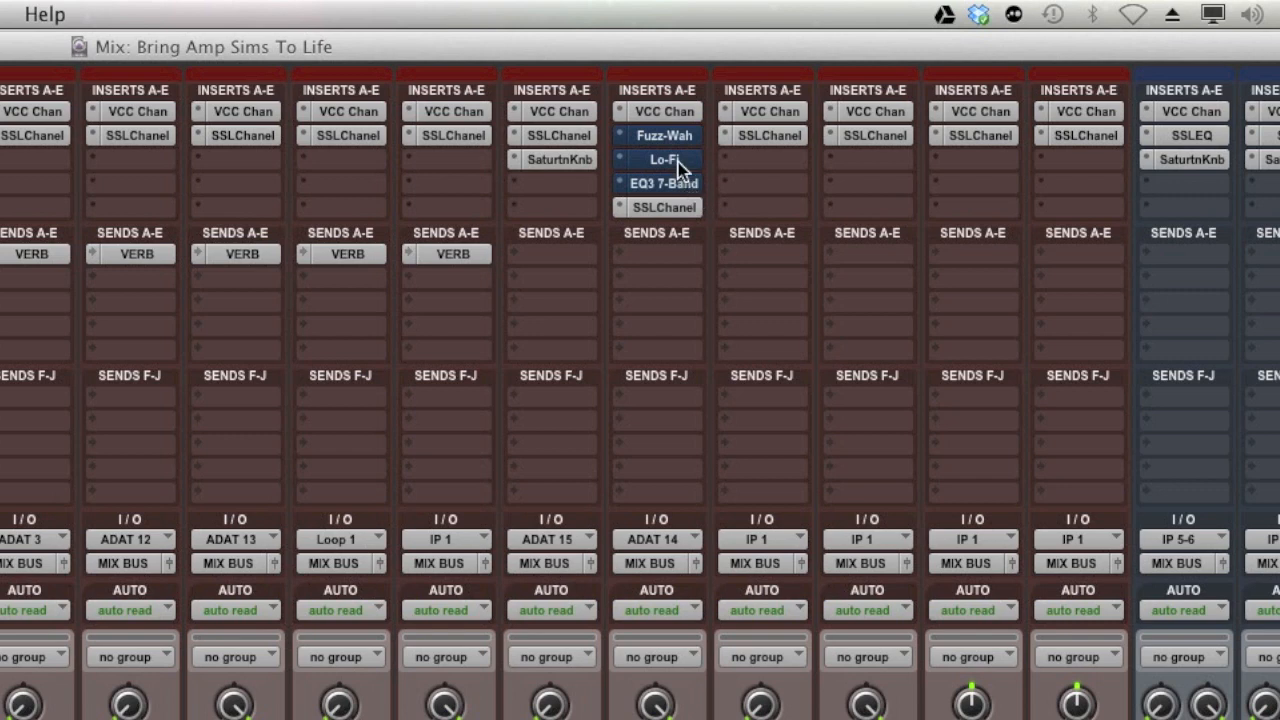
left_click(678, 160, "super")
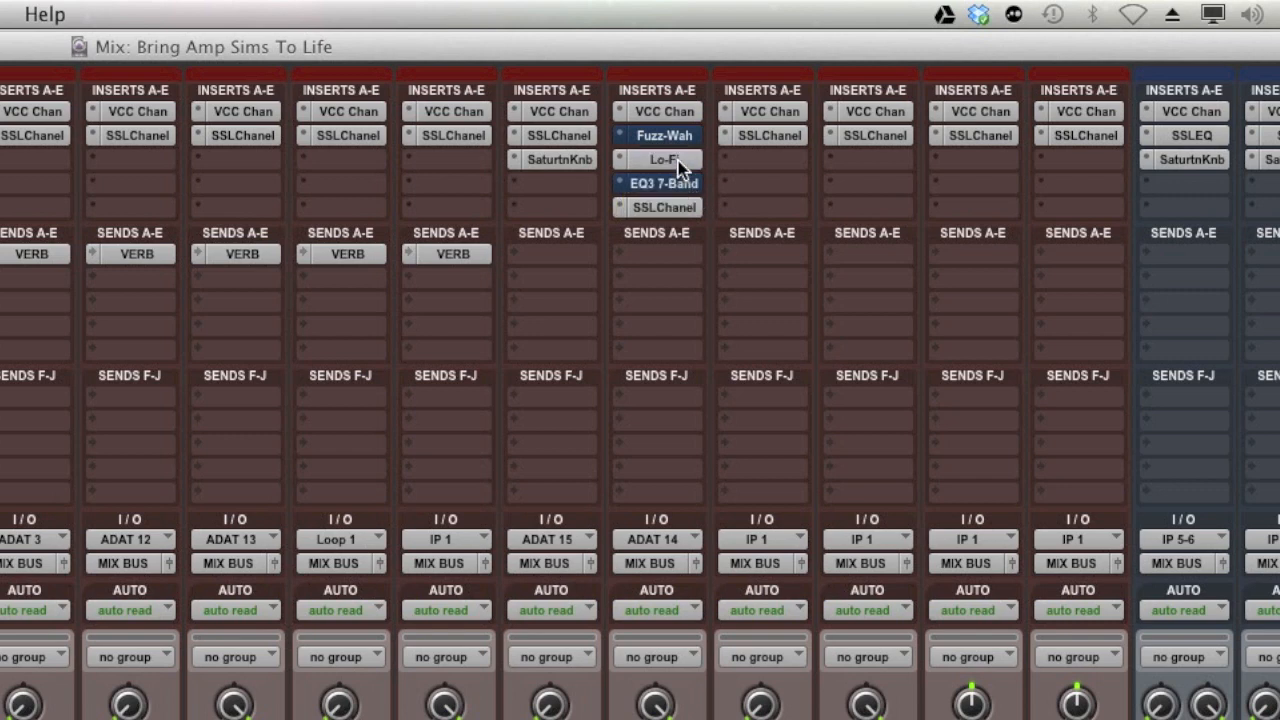
left_click(687, 185, "super")
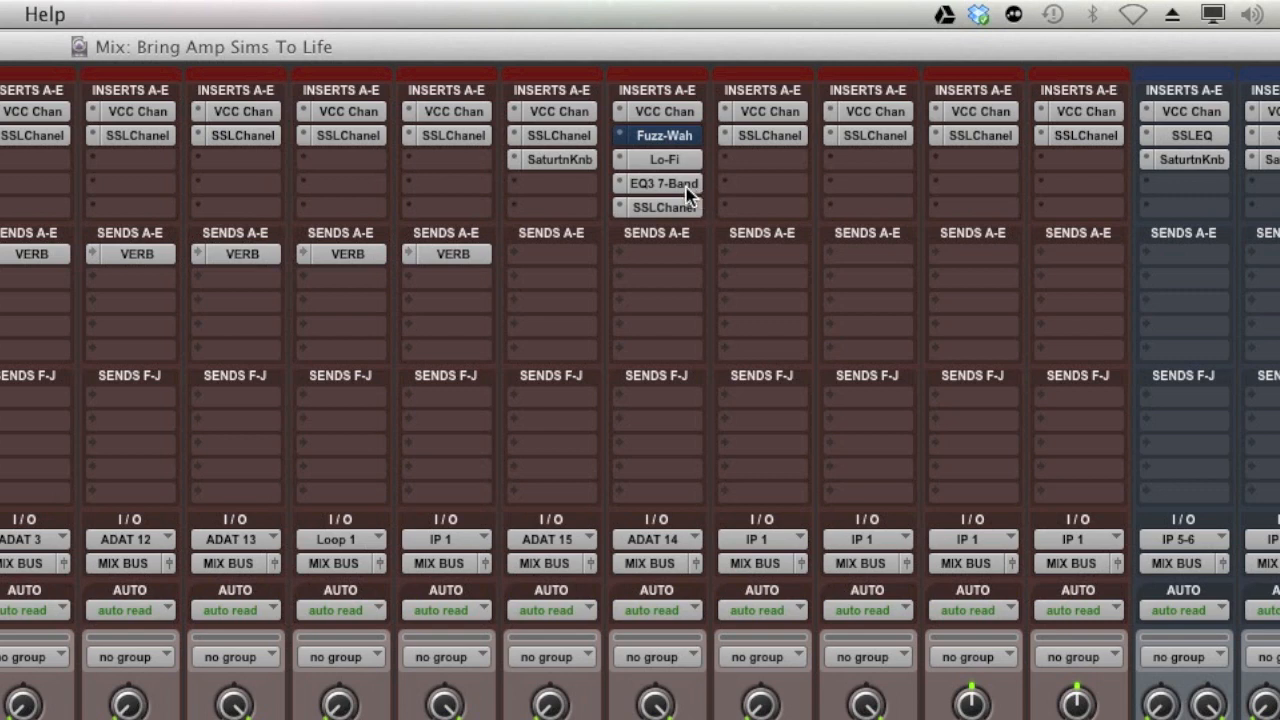
left_click(683, 187, "super")
left_click(679, 159, "super")
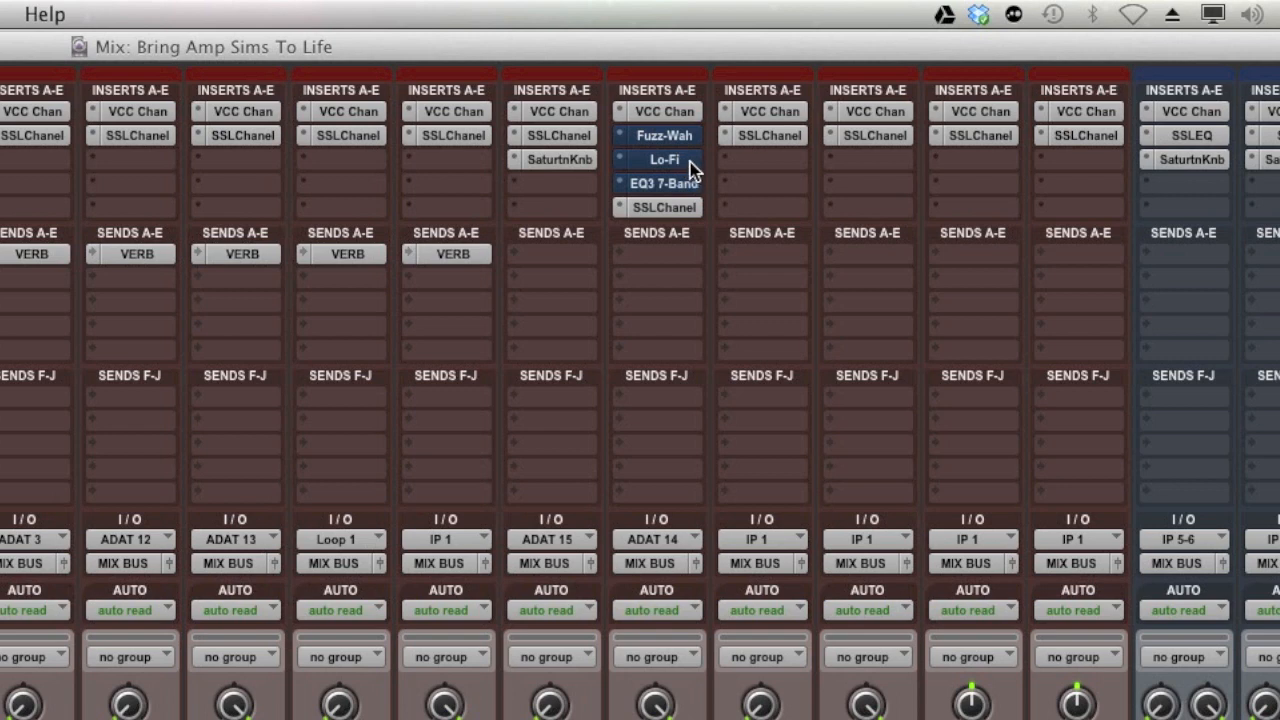
left_click(690, 162, "super")
left_click(688, 182, "super")
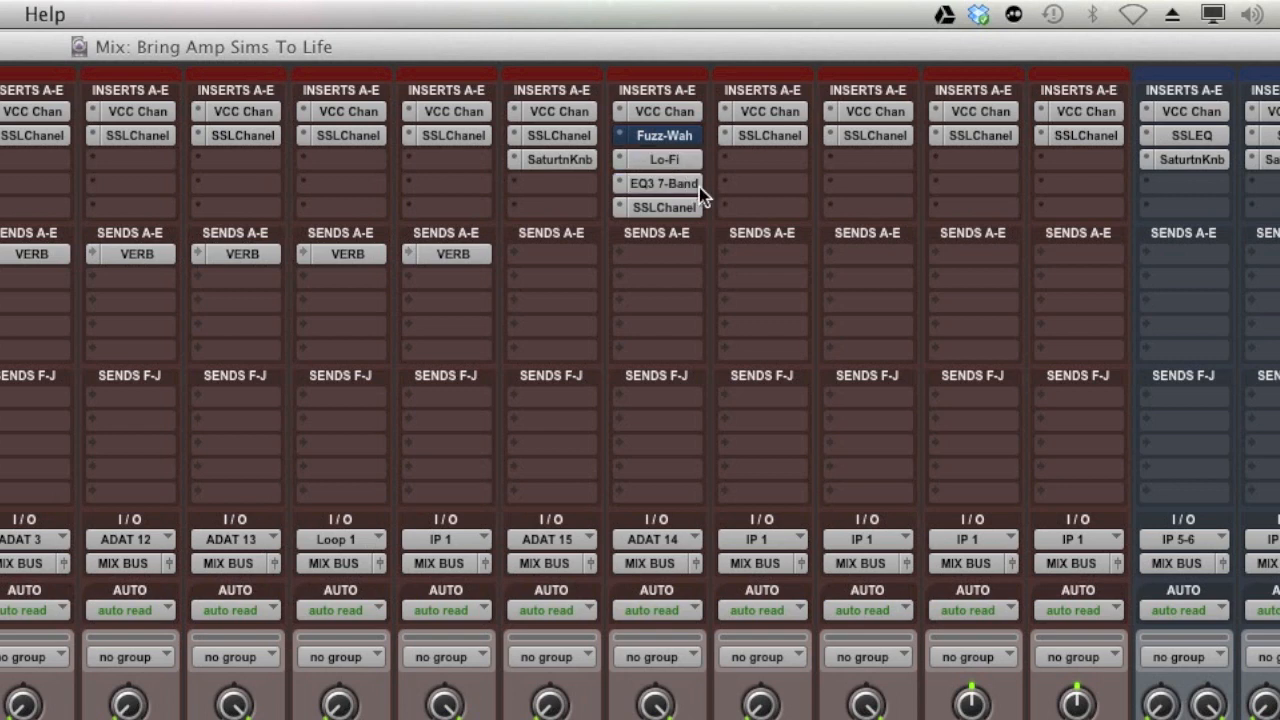